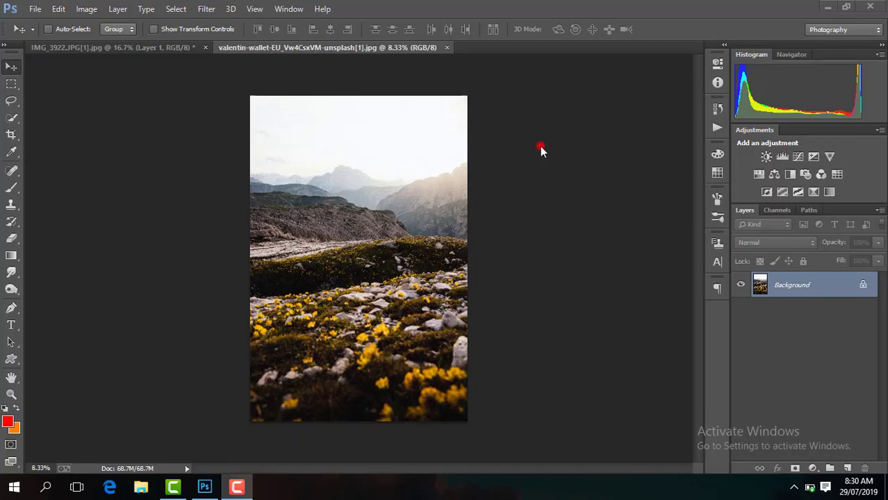
Hide the Background layer of the man's photo IMG_3922.
{"action": "left_click", "coordinate": [540, 146]}
{"action": "left_click", "coordinate": [162, 49]}
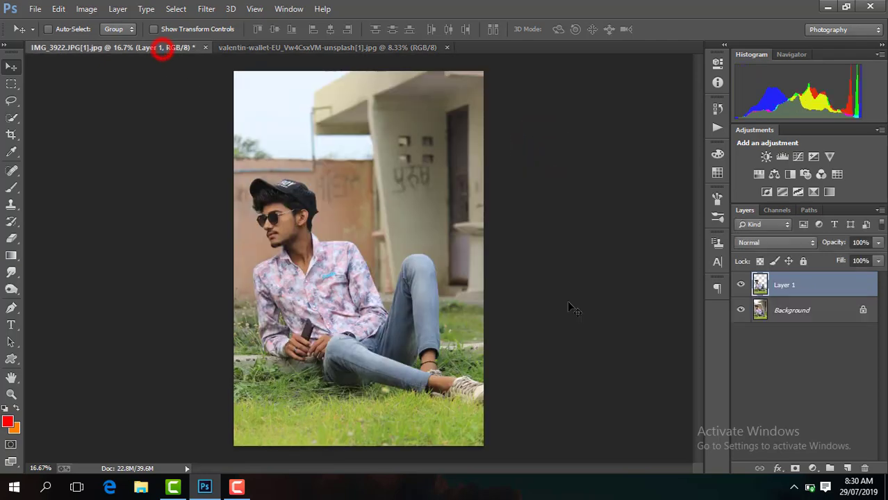
{"action": "left_click", "coordinate": [743, 311]}
{"action": "left_click", "coordinate": [742, 311]}
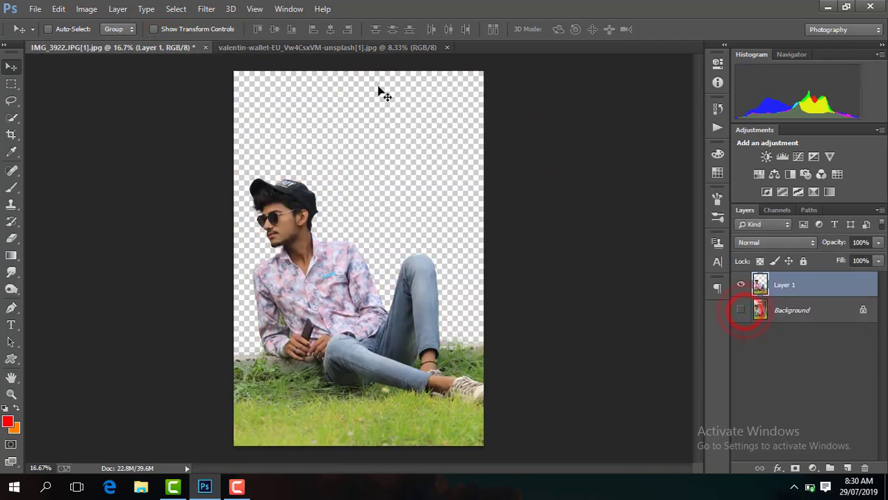
Bring the mountain photo in as Layer 2 beneath the man's Layer 1, with transform controls shown.
{"action": "left_click", "coordinate": [318, 47]}
{"action": "left_click_drag", "start_coordinate": [162, 54], "coordinate": [331, 192]}
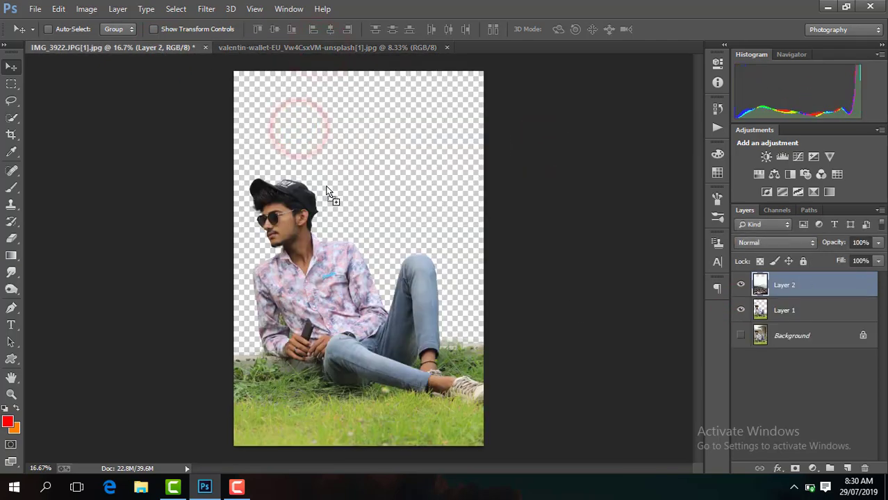
{"action": "left_click_drag", "start_coordinate": [366, 223], "coordinate": [365, 193]}
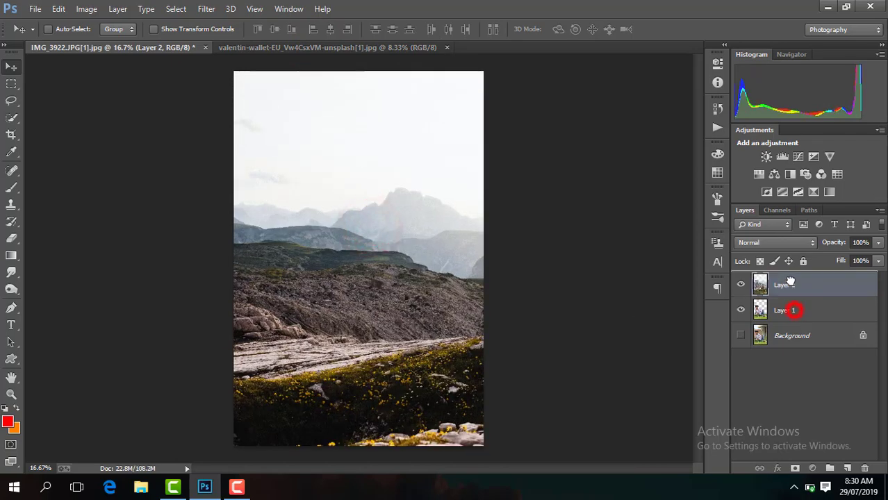
{"action": "left_click_drag", "start_coordinate": [791, 309], "coordinate": [790, 280]}
{"action": "left_click", "coordinate": [799, 303]}
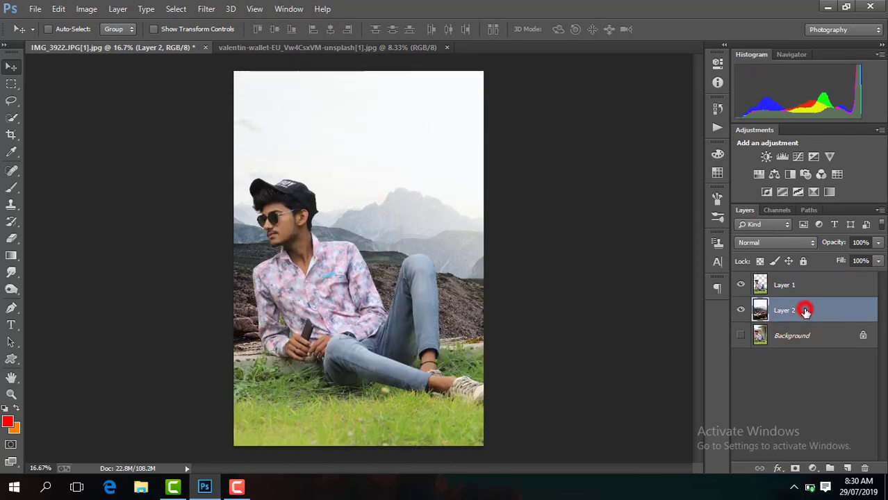
{"action": "left_click", "coordinate": [211, 29]}
{"action": "key", "text": "ctrl+minus"}
Scale the mountain Layer 2 to about 83% and position it to fill the canvas behind the man.
{"action": "left_click_drag", "start_coordinate": [249, 102], "coordinate": [355, 189]}
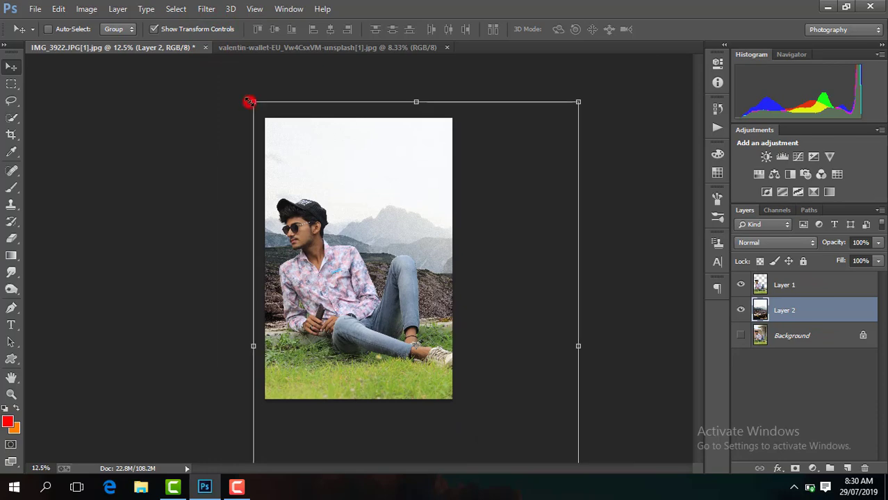
{"action": "left_click_drag", "start_coordinate": [472, 280], "coordinate": [407, 189]}
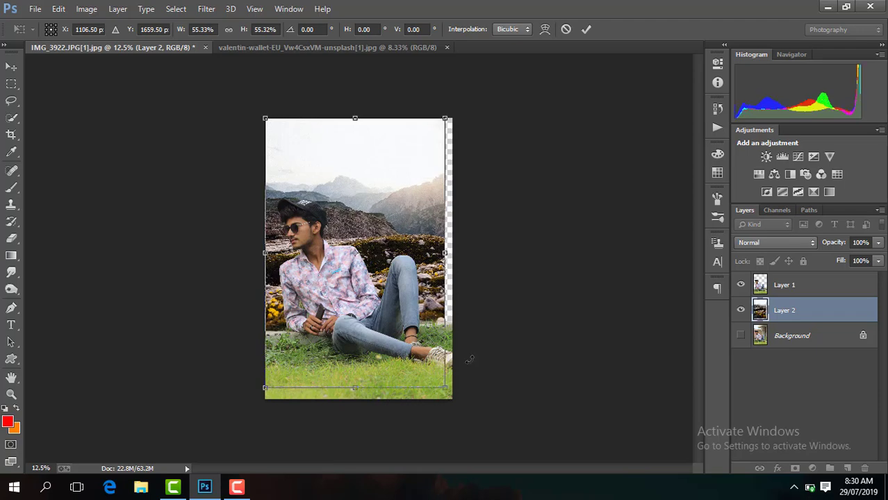
{"action": "mouse_move", "coordinate": [443, 388]}
{"action": "left_mouse_down"}
{"action": "mouse_move", "coordinate": [495, 460]}
{"action": "mouse_move", "coordinate": [493, 489]}
{"action": "mouse_move", "coordinate": [503, 499]}
{"action": "left_mouse_up"}
{"action": "left_click_drag", "start_coordinate": [445, 236], "coordinate": [412, 236]}
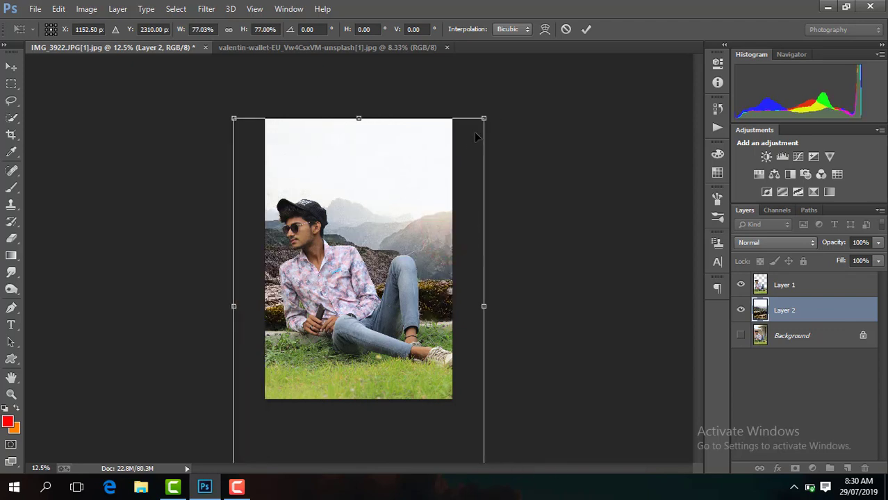
{"action": "left_click_drag", "start_coordinate": [484, 120], "coordinate": [494, 104]}
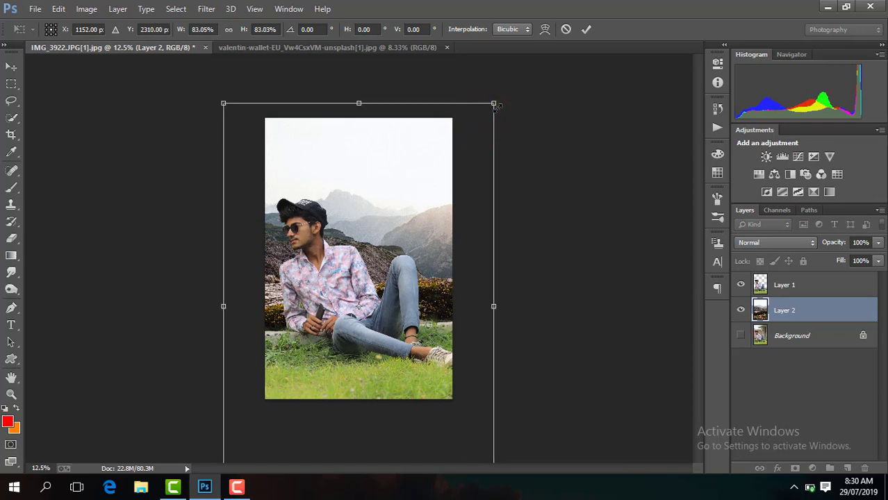
{"action": "left_click_drag", "start_coordinate": [381, 221], "coordinate": [381, 236]}
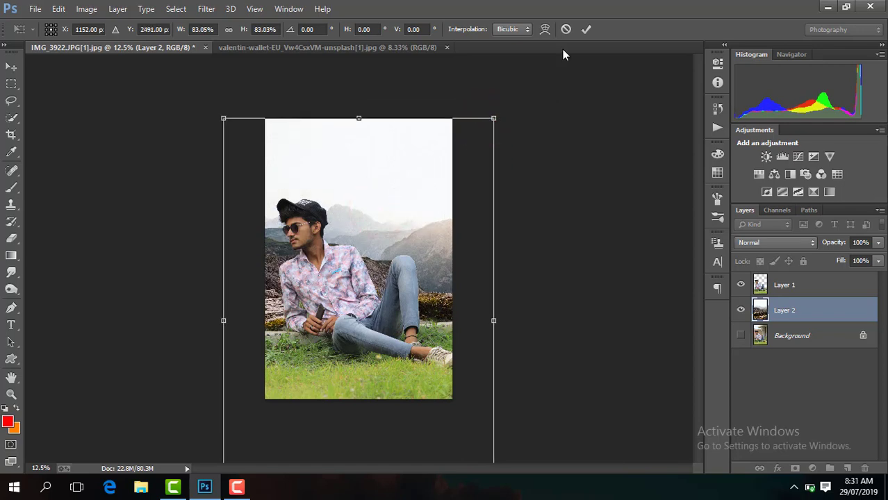
{"action": "left_click", "coordinate": [587, 33]}
{"action": "key", "text": "ctrl+plus"}
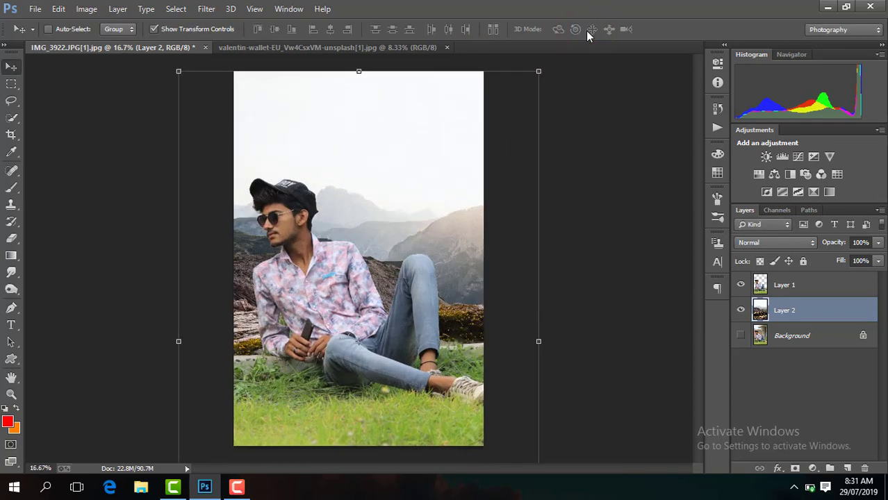
{"action": "key", "text": "ctrl+plus"}
Zoom in on the man's legs where his grass meets the mossy ground.
{"action": "scroll", "coordinate": [699, 245], "scroll_direction": "down", "scroll_amount": 3}
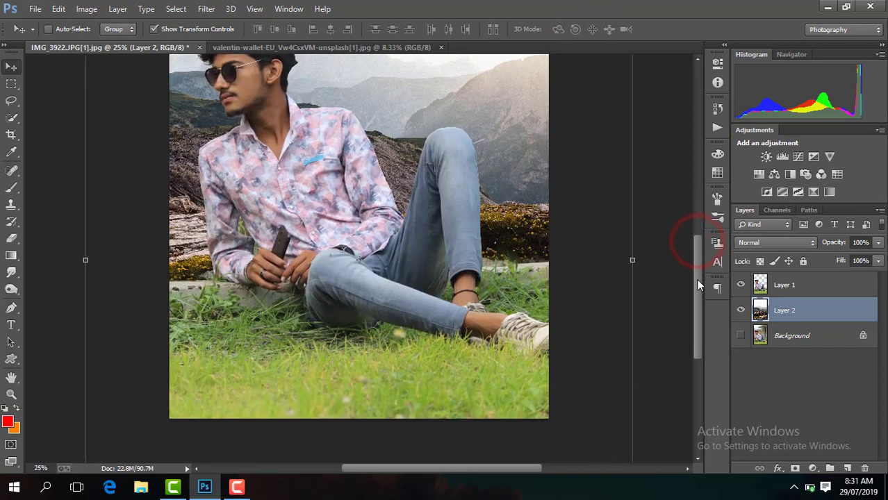
{"action": "key", "text": "ctrl+plus"}
{"action": "key", "text": "ctrl+minus"}
{"action": "key", "text": "ctrl+minus"}
{"action": "key", "text": "ctrl+minus"}
{"action": "key", "text": "ctrl+plus"}
{"action": "key", "text": "ctrl+plus"}
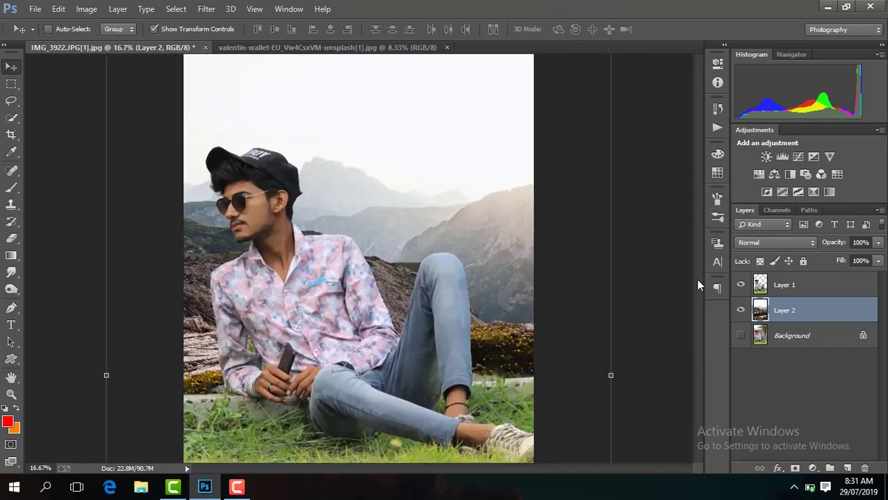
{"action": "key", "text": "ctrl+plus"}
{"action": "left_click_drag", "start_coordinate": [699, 253], "coordinate": [699, 292]}
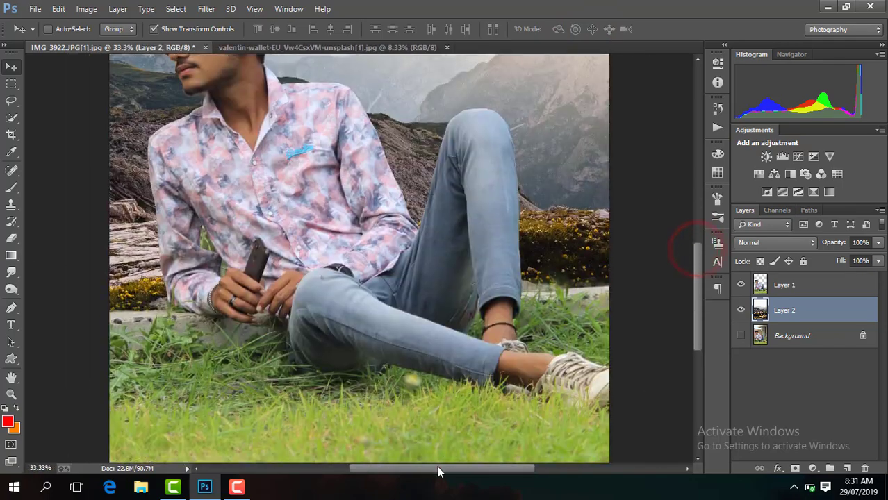
{"action": "left_click_drag", "start_coordinate": [437, 466], "coordinate": [459, 467]}
Erase leftover grass edges on Layer 1 near the moss, then zoom back out.
{"action": "left_click", "coordinate": [11, 240]}
{"action": "left_click", "coordinate": [506, 273]}
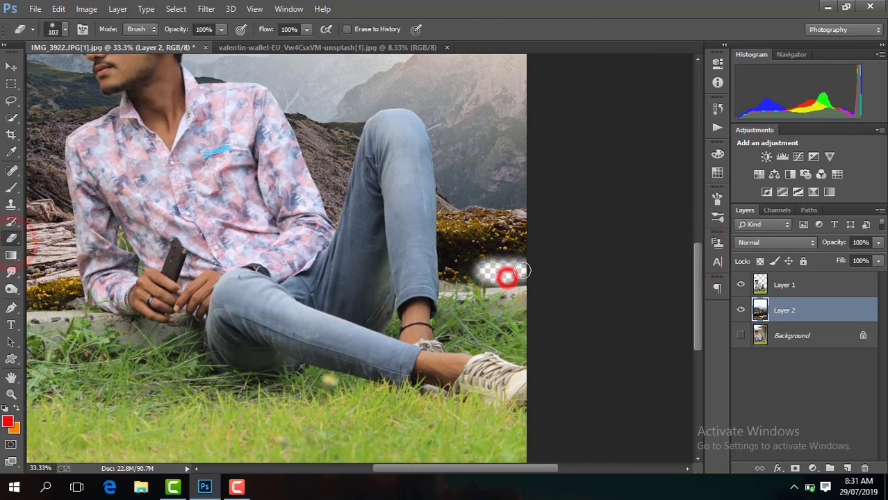
{"action": "key", "text": "ctrl+z"}
{"action": "left_click", "coordinate": [822, 282]}
{"action": "key", "text": "ctrl+plus"}
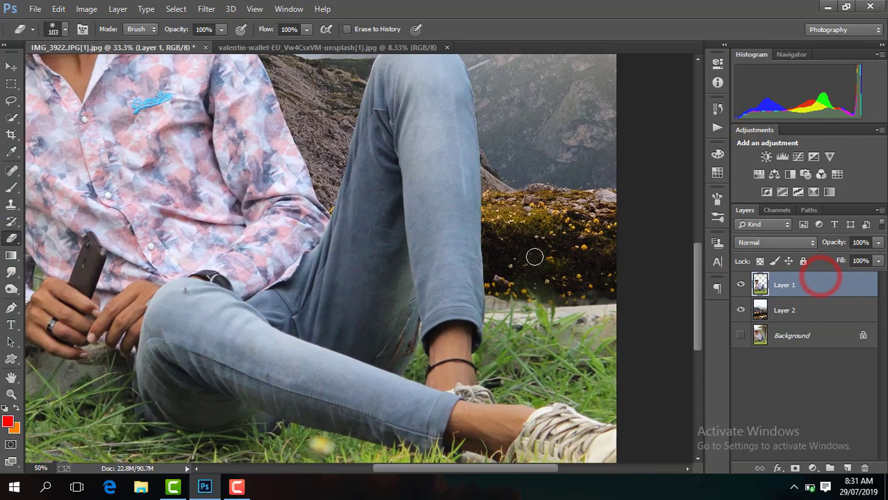
{"action": "mouse_move", "coordinate": [615, 276]}
{"action": "left_mouse_down"}
{"action": "mouse_move", "coordinate": [609, 282]}
{"action": "mouse_move", "coordinate": [621, 278]}
{"action": "left_mouse_up"}
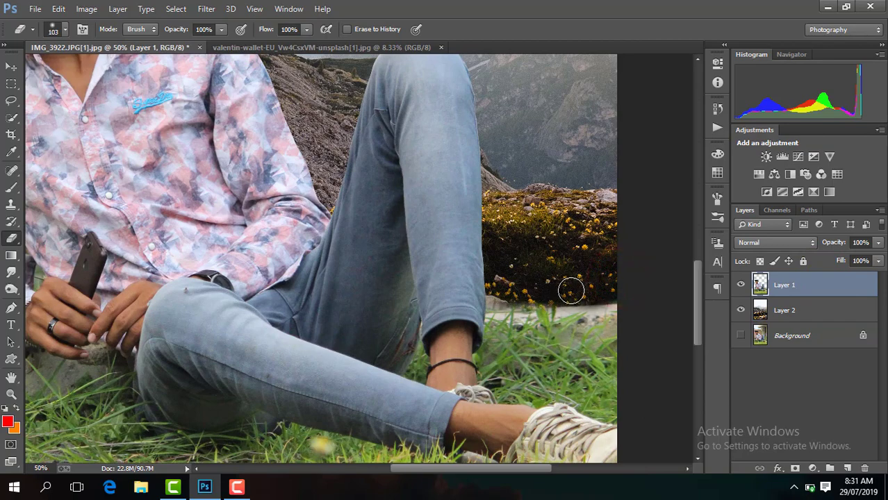
{"action": "key", "text": "ctrl+minus"}
{"action": "key", "text": "ctrl+minus"}
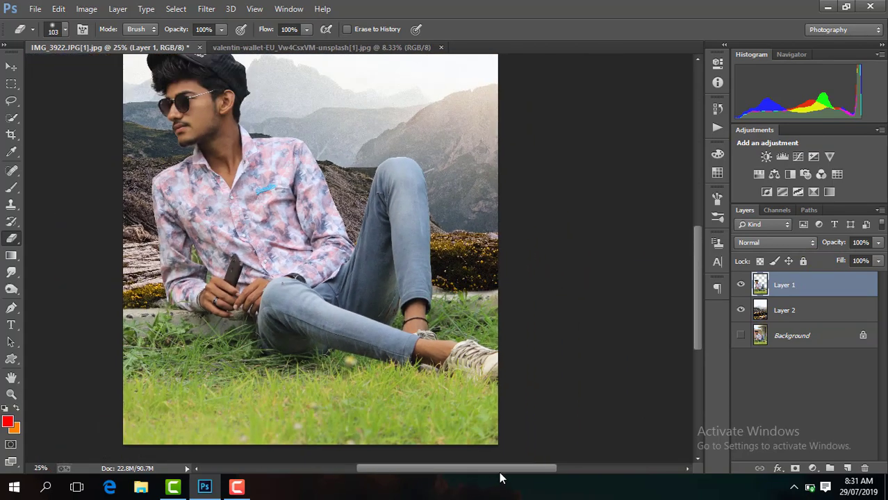
{"action": "left_click_drag", "start_coordinate": [501, 468], "coordinate": [473, 465]}
{"action": "key", "text": "ctrl+plus"}
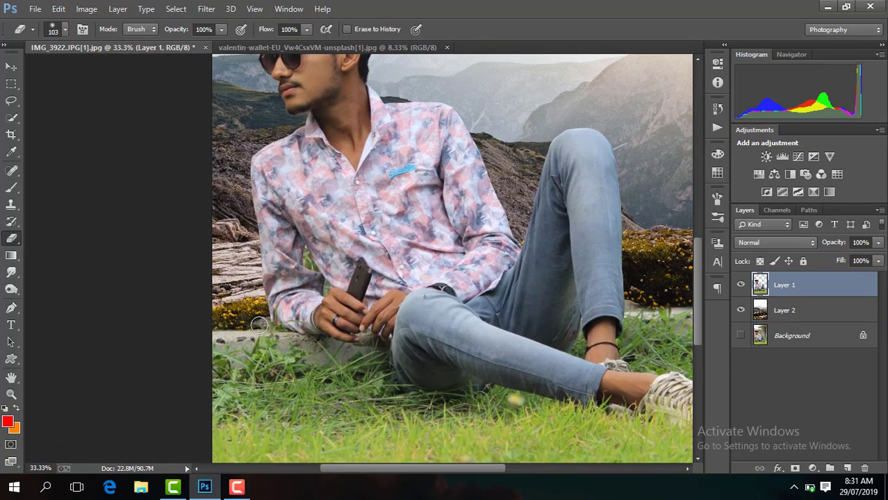
{"action": "key", "text": "ctrl+minus"}
{"action": "key", "text": "ctrl+minus"}
{"action": "key", "text": "ctrl+minus"}
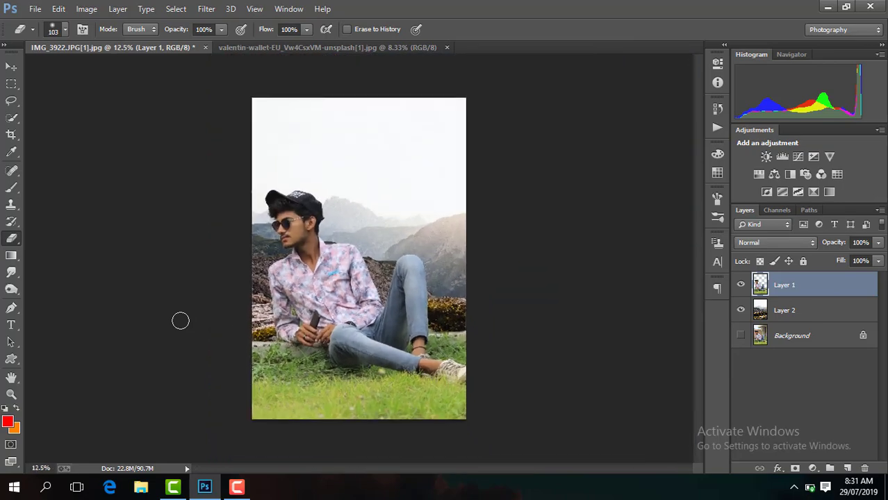
{"action": "key", "text": "ctrl+plus"}
Resize the man's layer to about 110%, move it down, then shrink it slightly.
{"action": "left_click", "coordinate": [10, 67]}
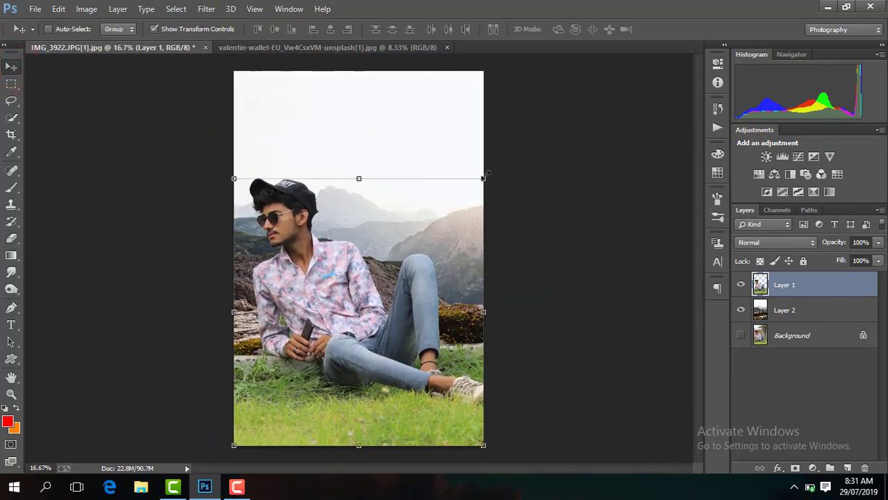
{"action": "left_click_drag", "start_coordinate": [484, 177], "coordinate": [509, 150]}
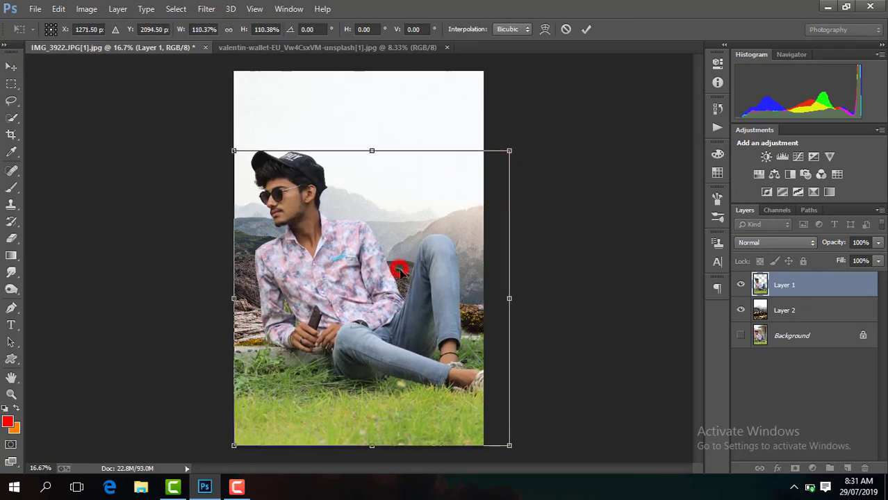
{"action": "left_click_drag", "start_coordinate": [401, 272], "coordinate": [403, 288]}
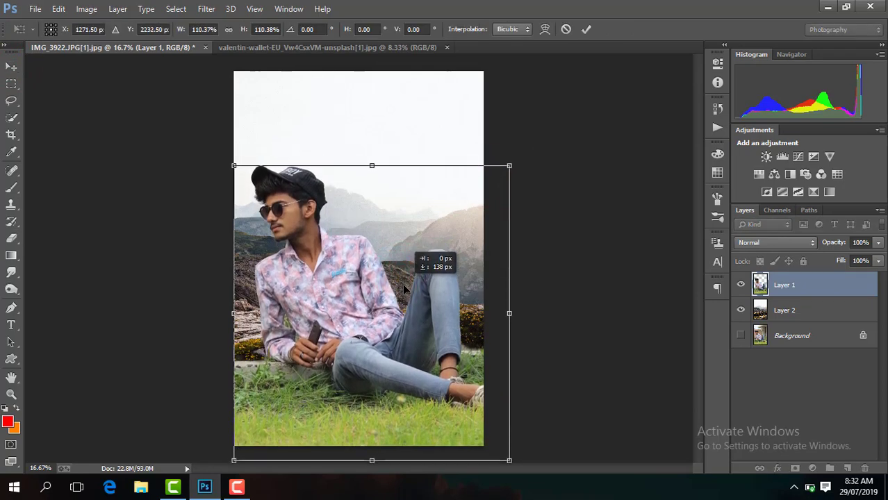
{"action": "left_click", "coordinate": [587, 29]}
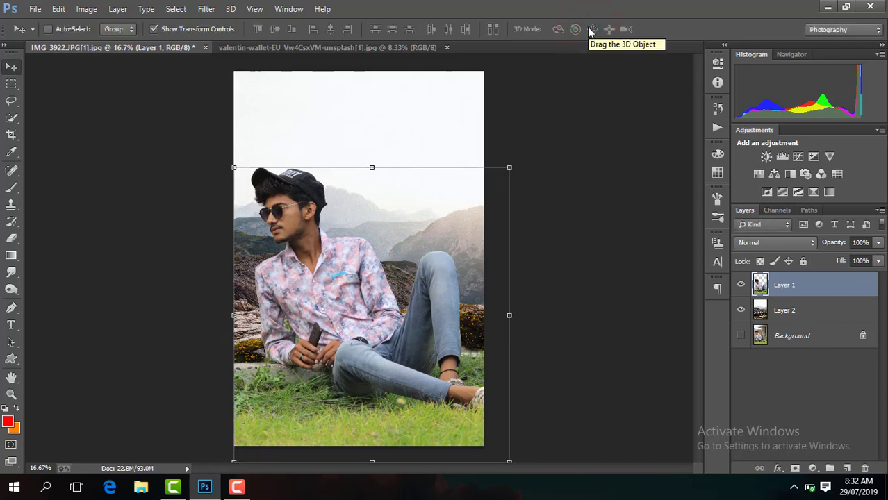
{"action": "left_click_drag", "start_coordinate": [509, 167], "coordinate": [501, 178]}
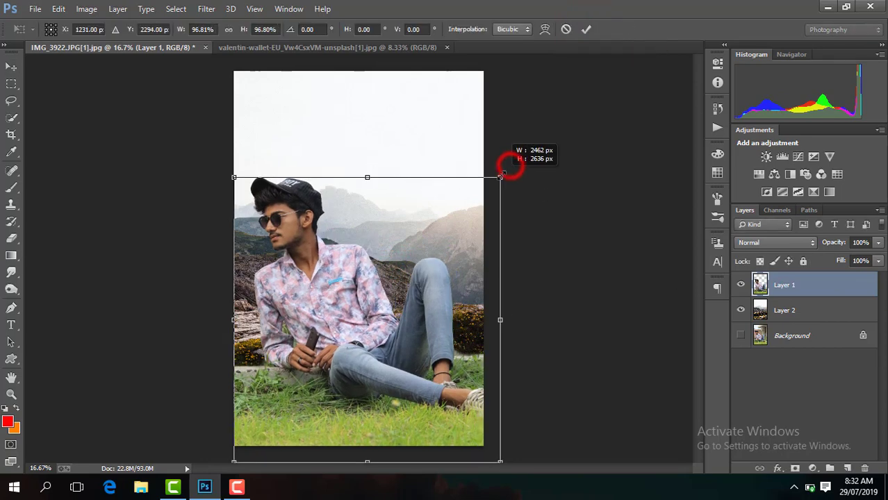
{"action": "key", "text": "Return"}
Enlarge the mountain Layer 2 and shift it right so the peaks fill the frame.
{"action": "left_click", "coordinate": [782, 309]}
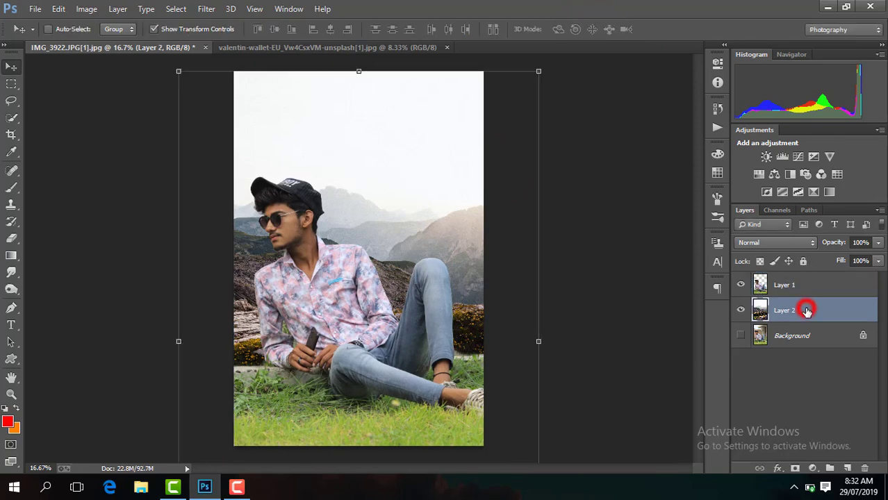
{"action": "mouse_move", "coordinate": [471, 208]}
{"action": "left_mouse_down"}
{"action": "mouse_move", "coordinate": [478, 198]}
{"action": "mouse_move", "coordinate": [474, 244]}
{"action": "mouse_move", "coordinate": [472, 231]}
{"action": "left_mouse_up"}
{"action": "left_click_drag", "start_coordinate": [533, 89], "coordinate": [551, 61]}
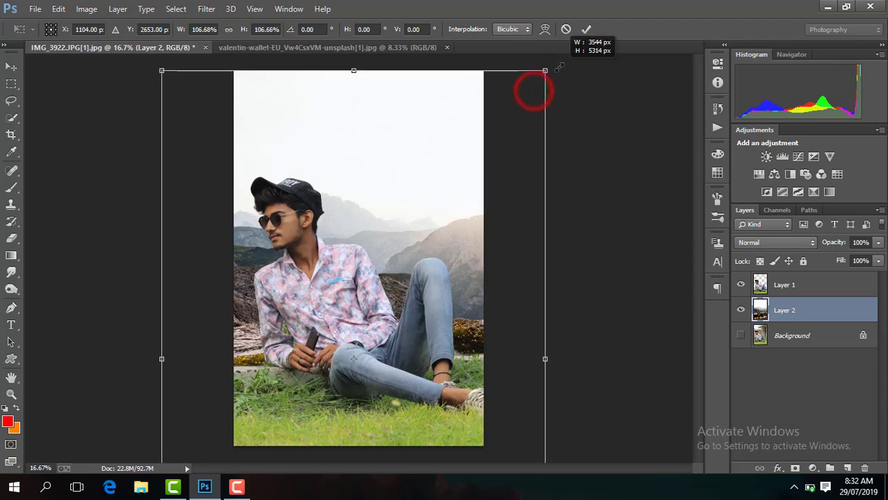
{"action": "left_click_drag", "start_coordinate": [346, 188], "coordinate": [346, 190]}
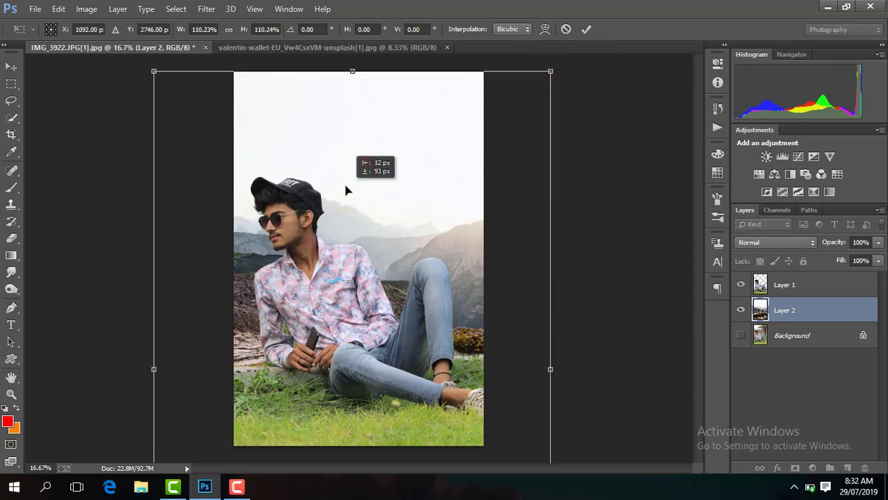
{"action": "left_click", "coordinate": [587, 29]}
{"action": "left_click_drag", "start_coordinate": [422, 338], "coordinate": [450, 339]}
Crop the canvas and confirm the crop.
{"action": "left_click", "coordinate": [11, 135]}
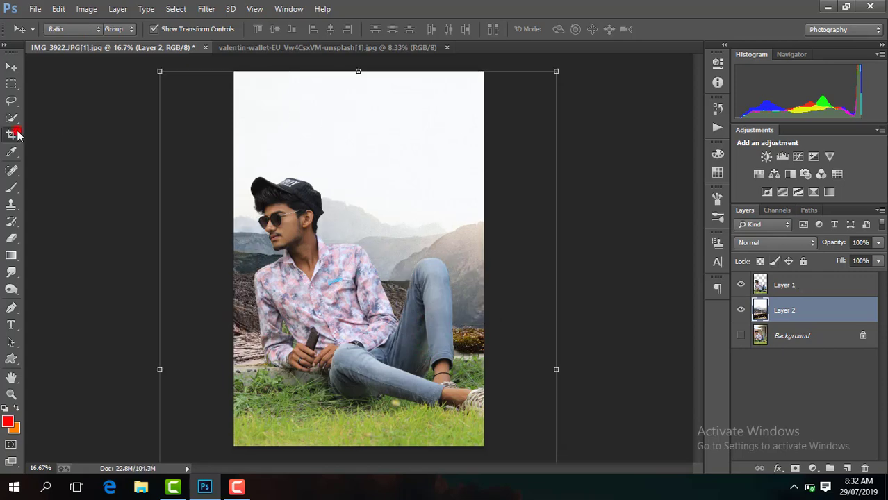
{"action": "left_click", "coordinate": [373, 165]}
{"action": "left_click", "coordinate": [601, 31]}
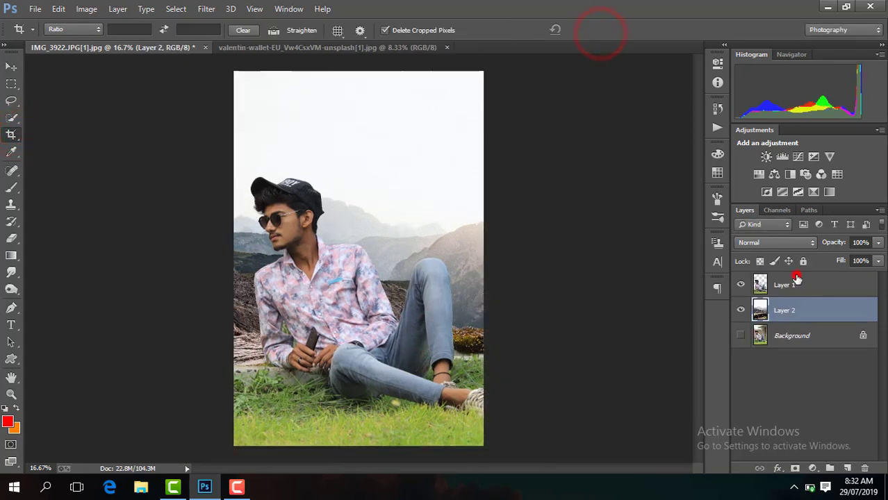
In Camera Raw on Layer 1, set Contrast +25, Shadows +33, Blacks −21 and Clarity +19.
{"action": "left_click", "coordinate": [798, 278]}
{"action": "left_click", "coordinate": [206, 9]}
{"action": "left_click", "coordinate": [269, 85]}
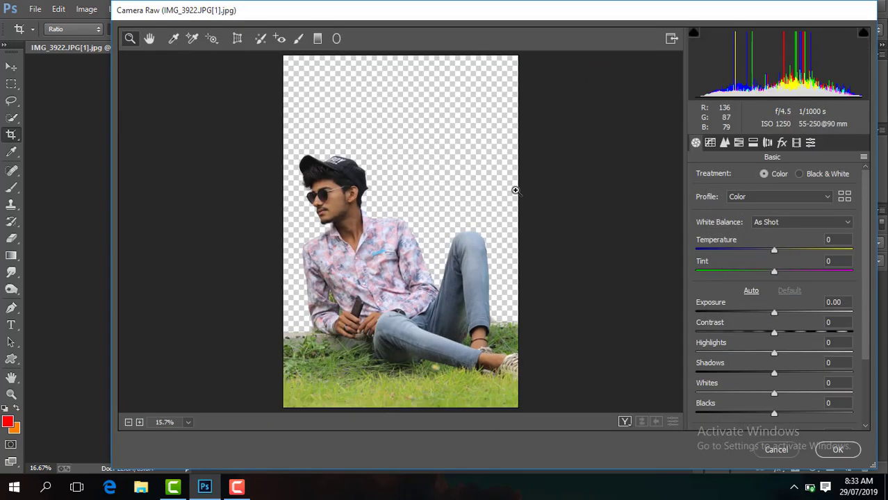
{"action": "left_click_drag", "start_coordinate": [789, 336], "coordinate": [794, 333]}
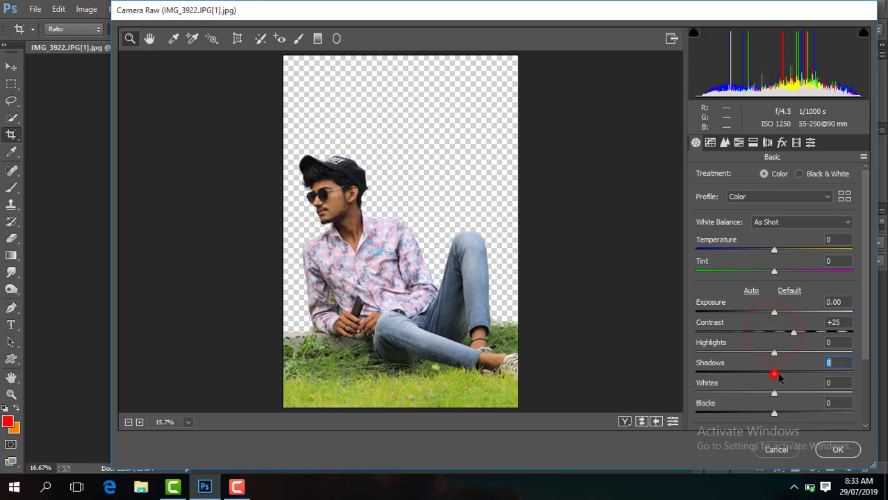
{"action": "left_click_drag", "start_coordinate": [778, 376], "coordinate": [802, 373]}
{"action": "left_click_drag", "start_coordinate": [770, 414], "coordinate": [757, 414]}
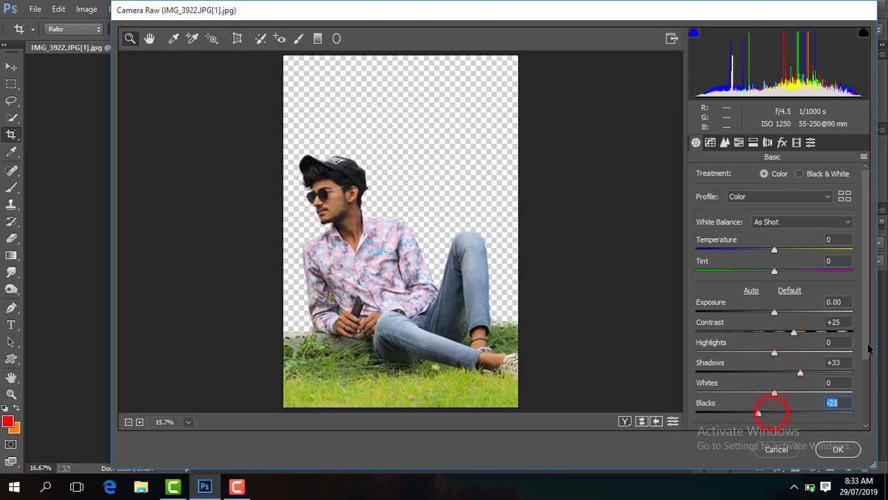
{"action": "left_click_drag", "start_coordinate": [867, 327], "coordinate": [866, 344]}
{"action": "left_click_drag", "start_coordinate": [774, 389], "coordinate": [790, 391]}
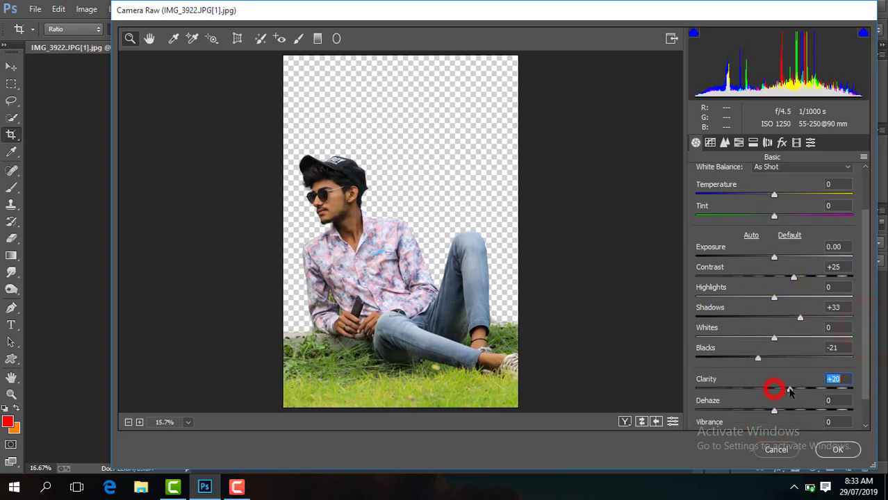
{"action": "left_click", "coordinate": [739, 144]}
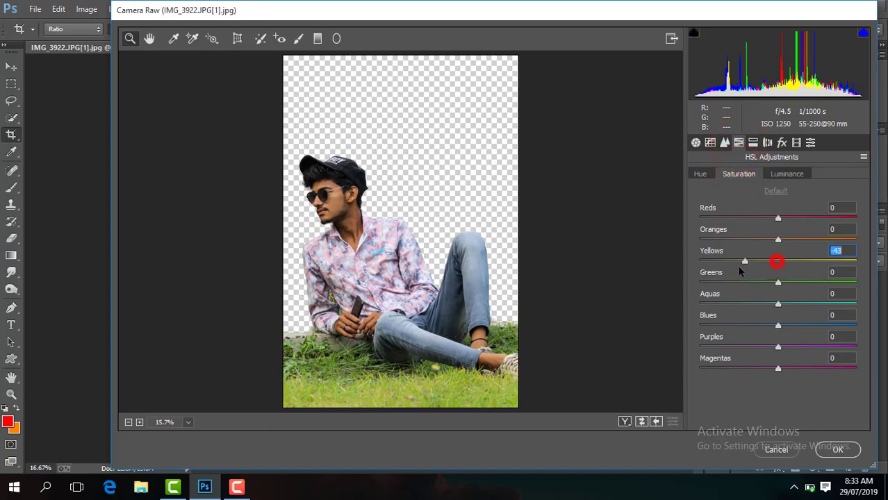
Shift Greens hue to −100, boost greens saturation and set Oranges saturation to −9.
{"action": "left_click", "coordinate": [702, 174]}
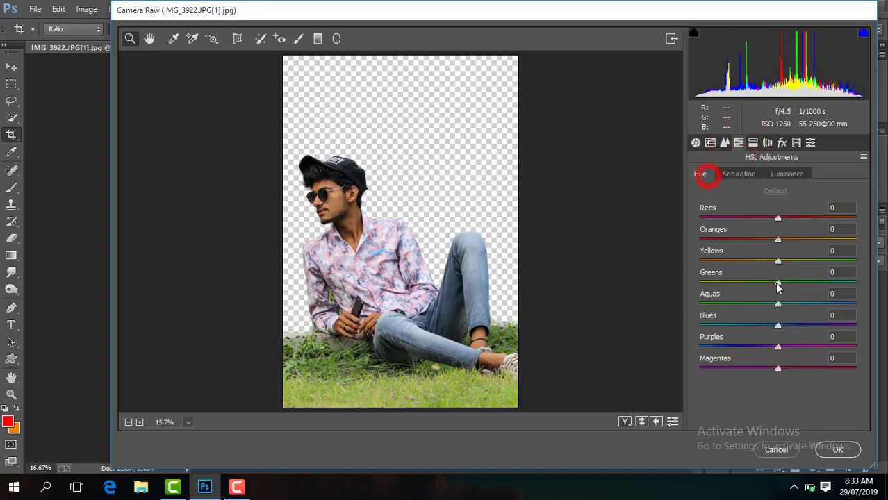
{"action": "left_click_drag", "start_coordinate": [778, 285], "coordinate": [702, 285]}
{"action": "left_click", "coordinate": [757, 175]}
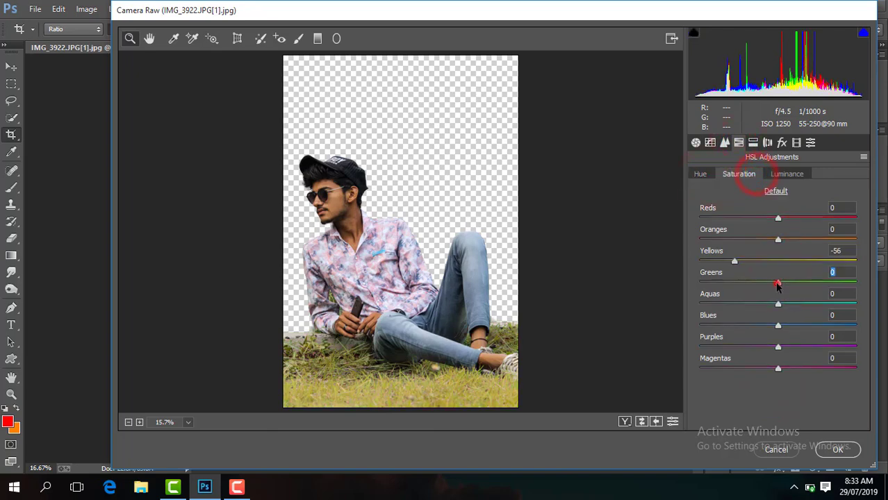
{"action": "left_click_drag", "start_coordinate": [779, 285], "coordinate": [810, 285]}
{"action": "left_click", "coordinate": [788, 176]}
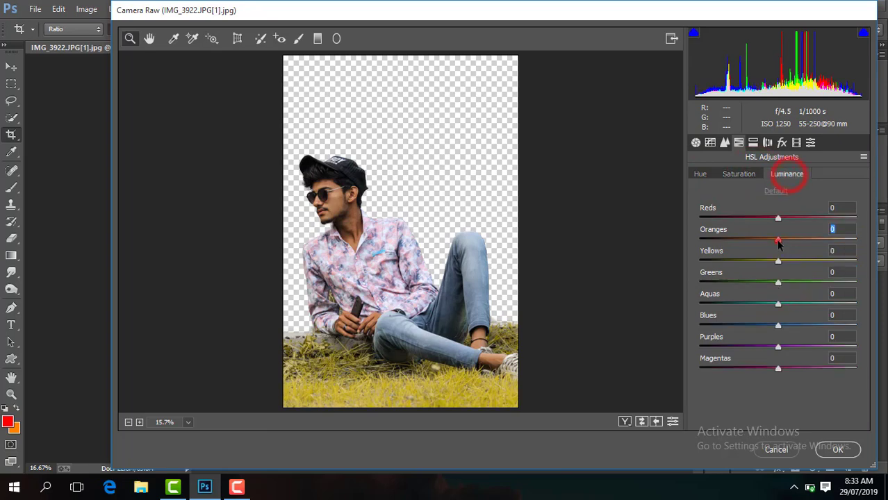
{"action": "left_click", "coordinate": [741, 174]}
{"action": "left_click_drag", "start_coordinate": [776, 241], "coordinate": [771, 241]}
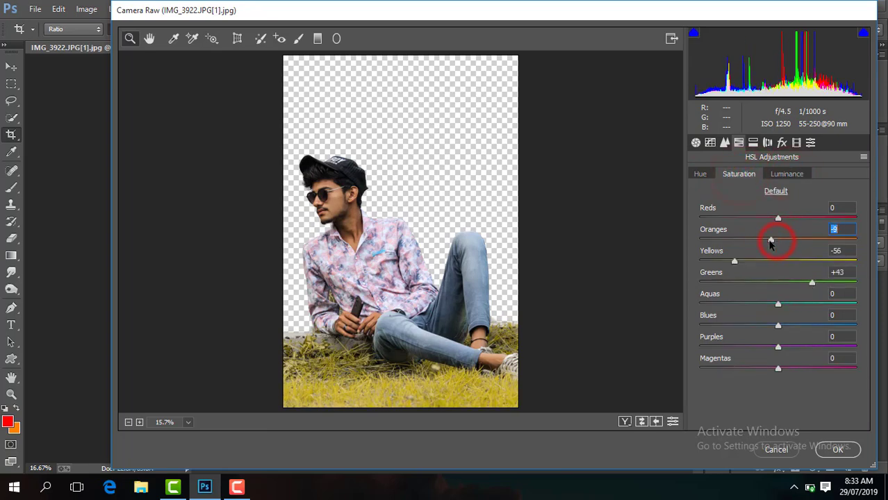
Raise Exposure to +0.15 and pull Highlights down to −24.
{"action": "left_click", "coordinate": [696, 143]}
{"action": "left_click", "coordinate": [775, 258]}
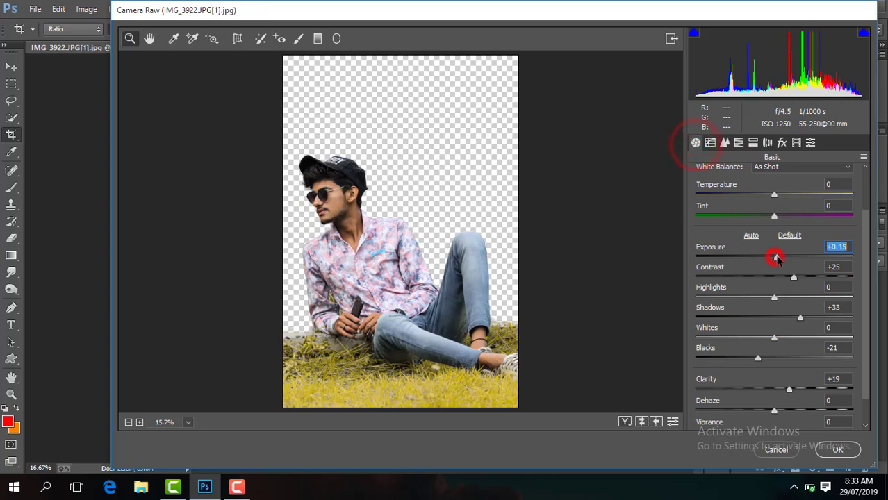
{"action": "mouse_move", "coordinate": [763, 301]}
{"action": "left_mouse_down"}
{"action": "mouse_move", "coordinate": [753, 302]}
{"action": "mouse_move", "coordinate": [814, 326]}
{"action": "left_mouse_up"}
Ease the yellow desaturation, set Greens saturation +23 and Blues hue −14, then apply.
{"action": "left_click", "coordinate": [738, 142]}
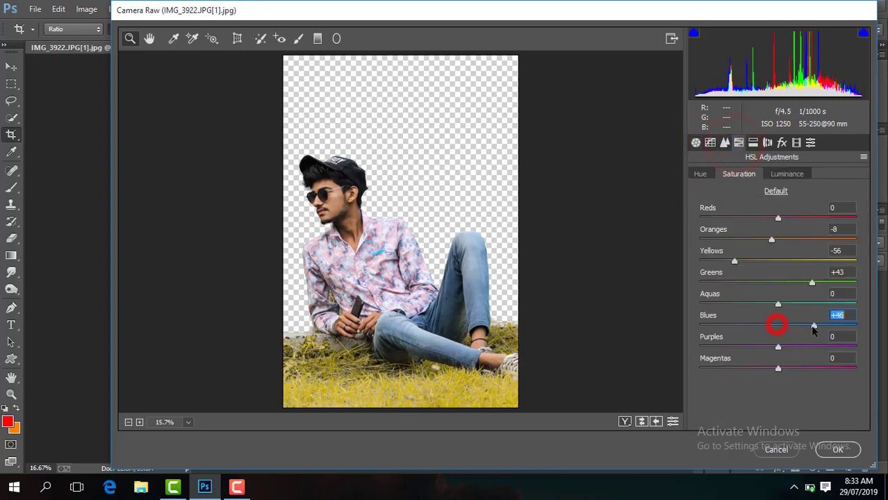
{"action": "left_click", "coordinate": [725, 142]}
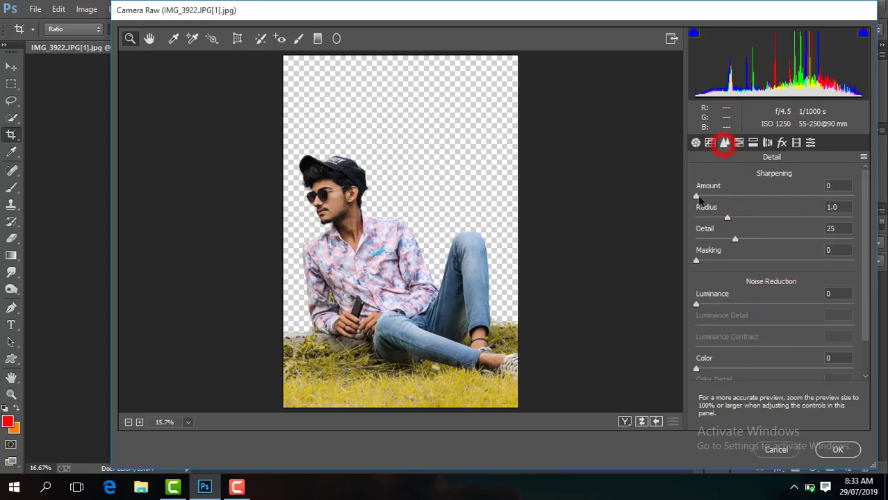
{"action": "left_click", "coordinate": [738, 143]}
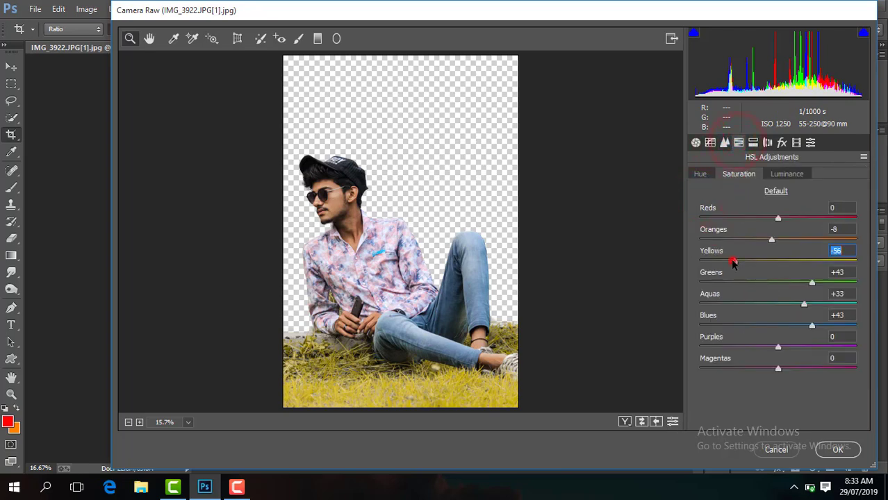
{"action": "left_click_drag", "start_coordinate": [734, 260], "coordinate": [752, 261]}
{"action": "left_click_drag", "start_coordinate": [812, 284], "coordinate": [796, 283]}
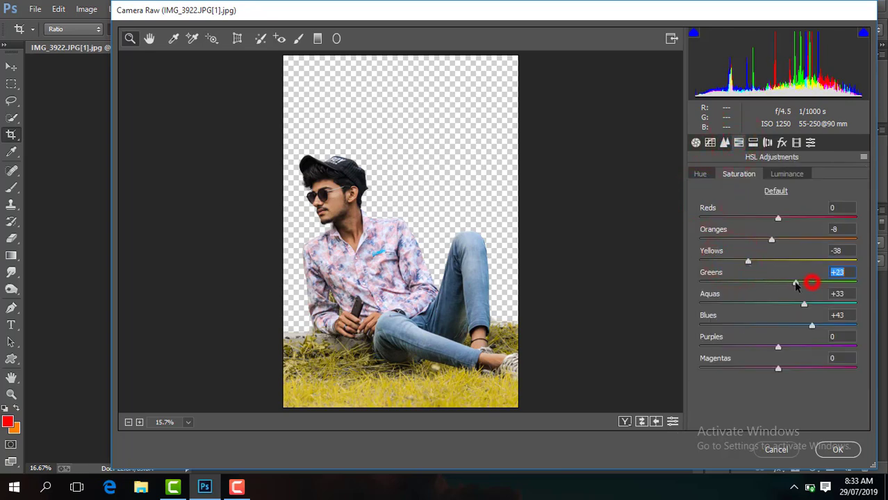
{"action": "left_click", "coordinate": [702, 175]}
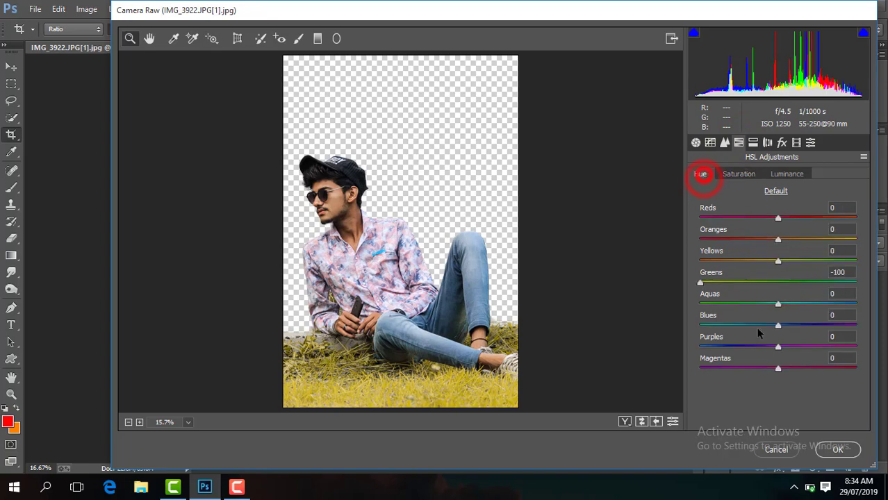
{"action": "left_click", "coordinate": [778, 325]}
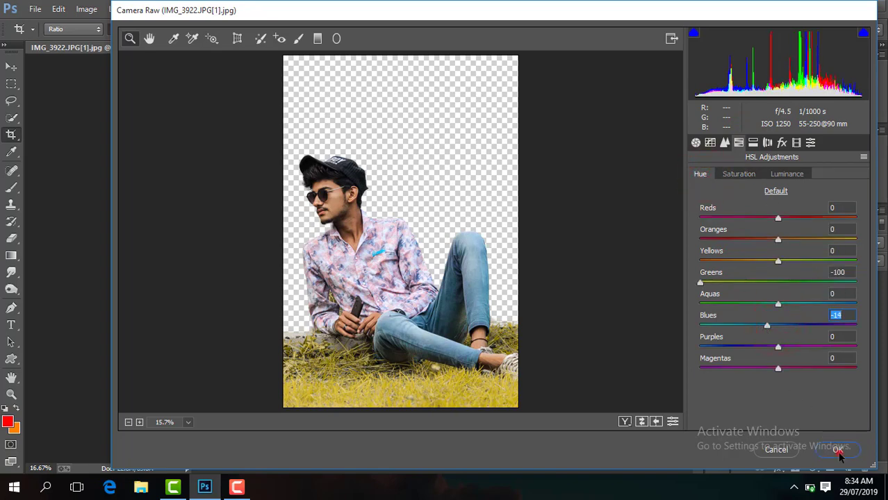
{"action": "left_click", "coordinate": [838, 450]}
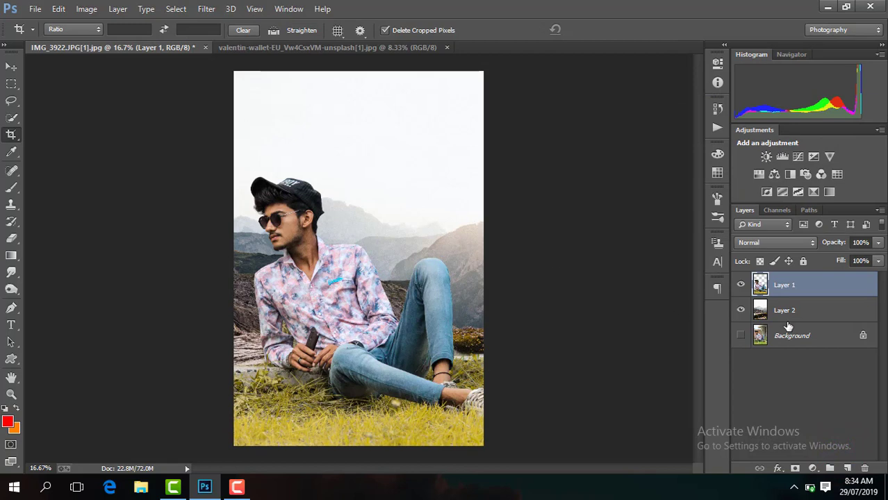
Add a Brightness/Contrast layer clipped to the man, with Brightness 12 and Contrast 21.
{"action": "left_click", "coordinate": [813, 468]}
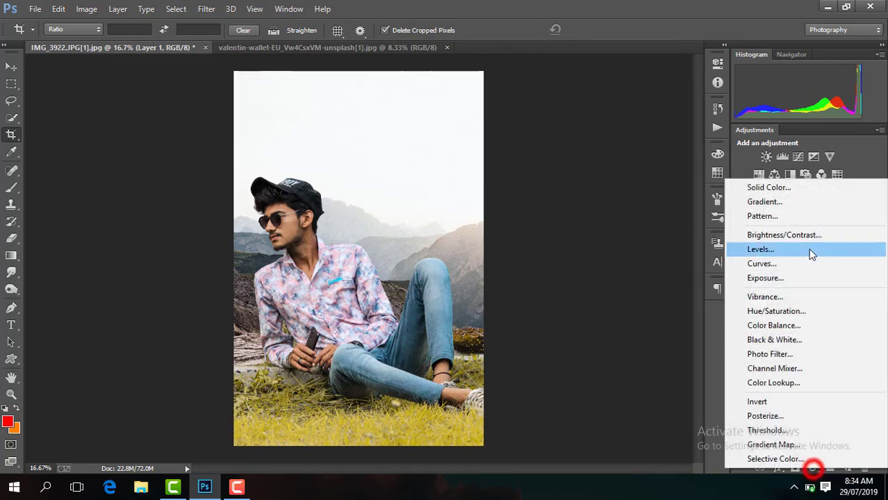
{"action": "left_click", "coordinate": [809, 232]}
{"action": "right_click", "coordinate": [855, 292]}
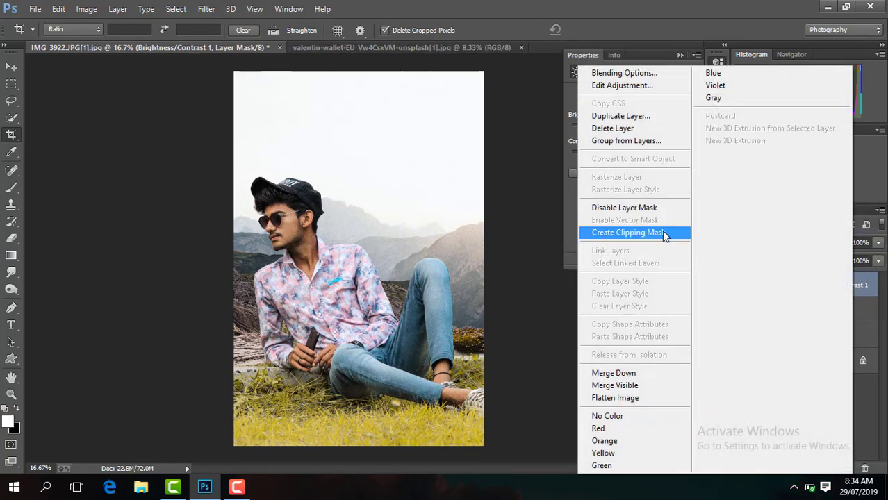
{"action": "left_click", "coordinate": [663, 230]}
{"action": "mouse_move", "coordinate": [629, 156]}
{"action": "left_mouse_down"}
{"action": "mouse_move", "coordinate": [639, 155]}
{"action": "mouse_move", "coordinate": [635, 132]}
{"action": "left_mouse_up"}
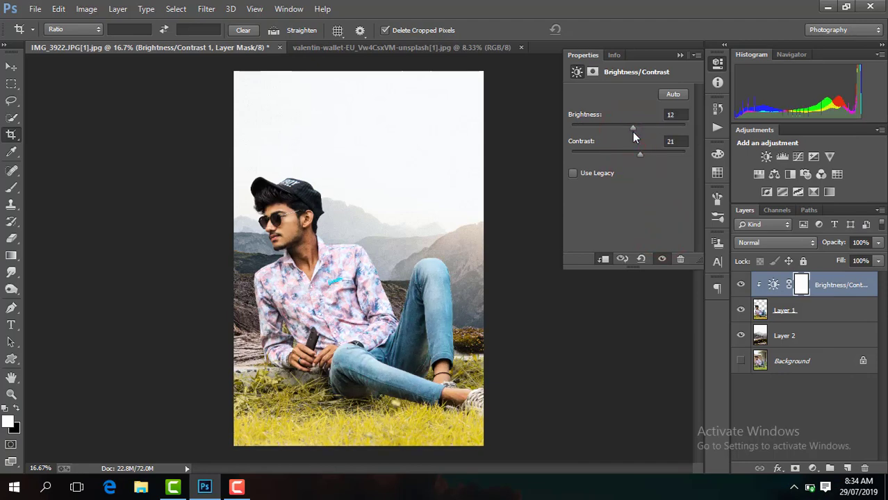
{"action": "left_click", "coordinate": [680, 55]}
Add a Selective Color layer clipped to the man and nudge its Blacks value up.
{"action": "left_click", "coordinate": [814, 468]}
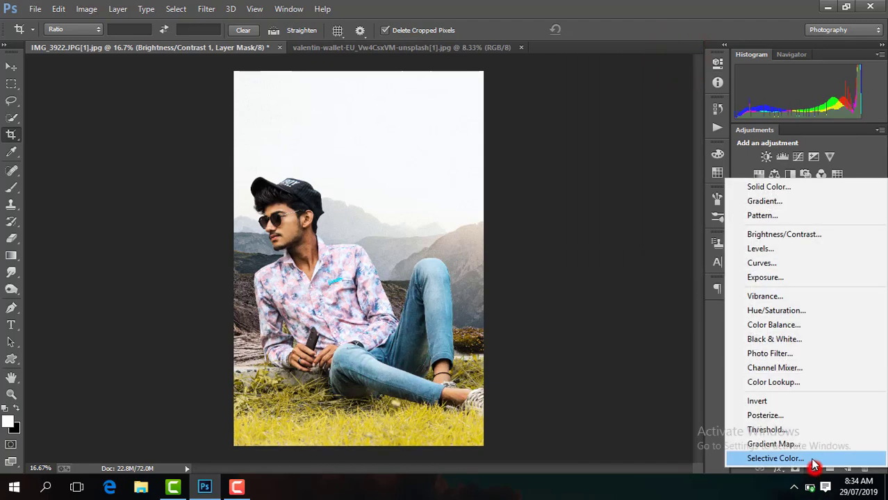
{"action": "left_click", "coordinate": [777, 458]}
{"action": "right_click", "coordinate": [841, 285]}
{"action": "left_click", "coordinate": [643, 235]}
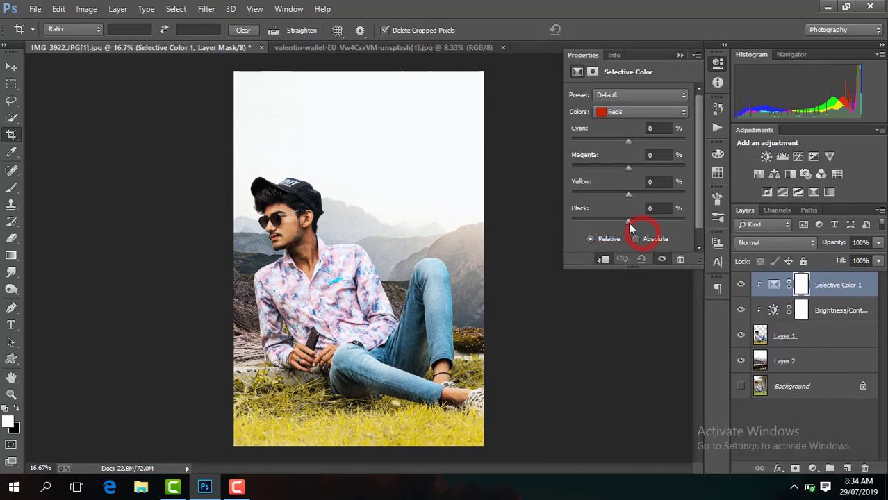
{"action": "left_click_drag", "start_coordinate": [628, 222], "coordinate": [629, 223]}
{"action": "left_click", "coordinate": [638, 110]}
{"action": "left_click", "coordinate": [638, 206]}
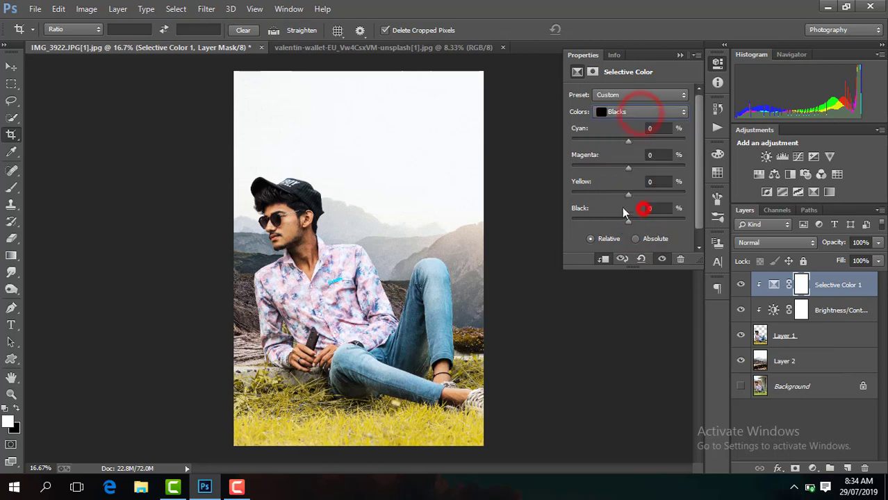
{"action": "left_click_drag", "start_coordinate": [627, 222], "coordinate": [629, 223]}
{"action": "left_click", "coordinate": [680, 55]}
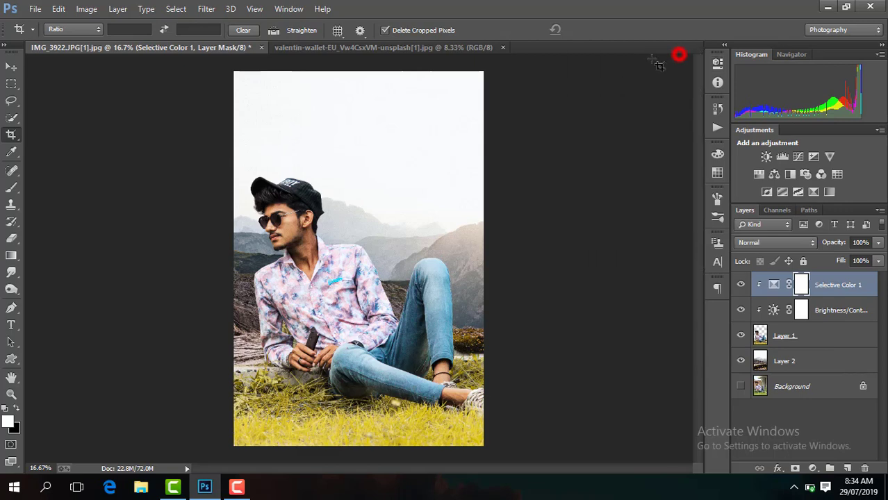
Darken the bottom of the picture with a gradient on a new layer.
{"action": "left_click", "coordinate": [847, 469]}
{"action": "left_click", "coordinate": [11, 257]}
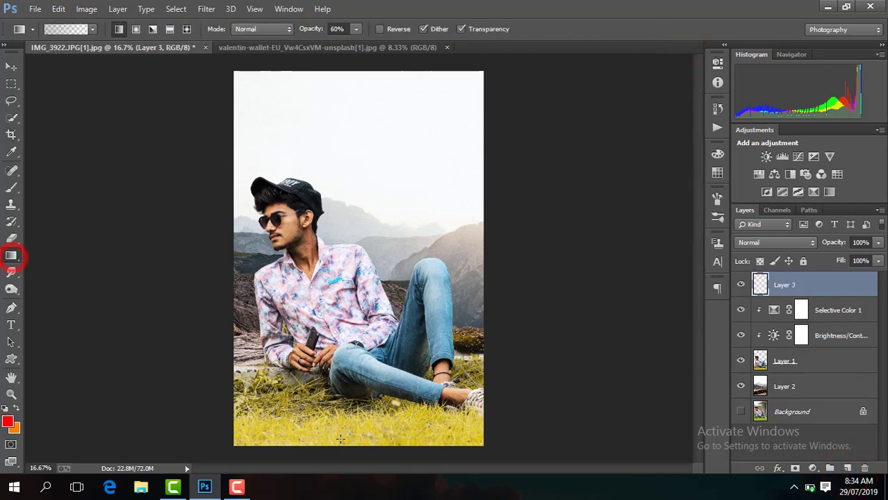
{"action": "left_click_drag", "start_coordinate": [350, 447], "coordinate": [345, 313]}
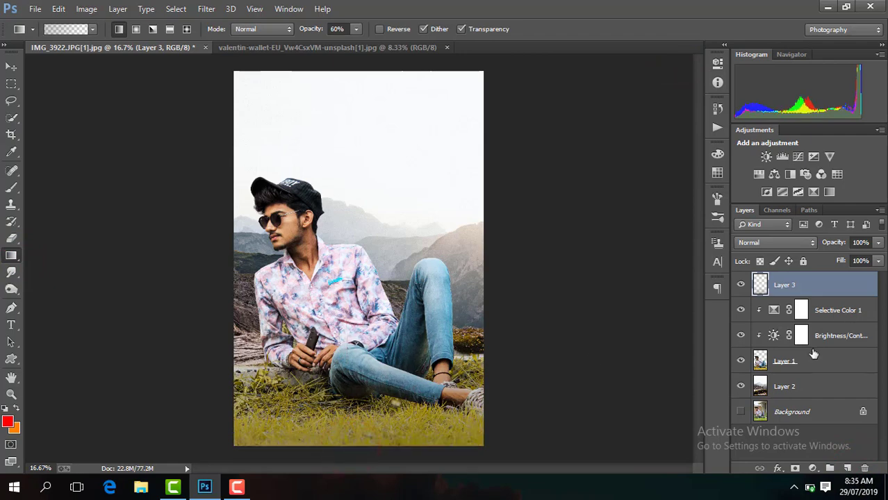
Add a Brightness/Contrast 2 adjustment with Contrast 26 above the mountain Layer 2.
{"action": "left_click", "coordinate": [819, 388]}
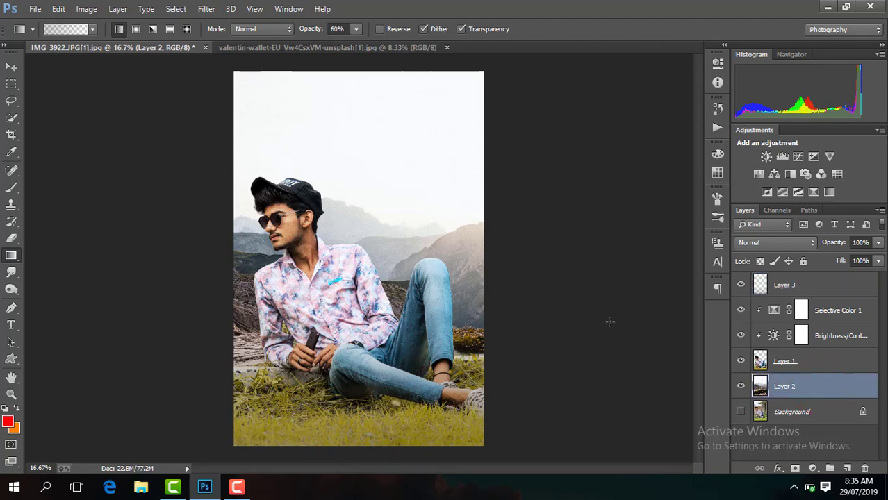
{"action": "left_click", "coordinate": [814, 469]}
{"action": "left_click", "coordinate": [799, 232]}
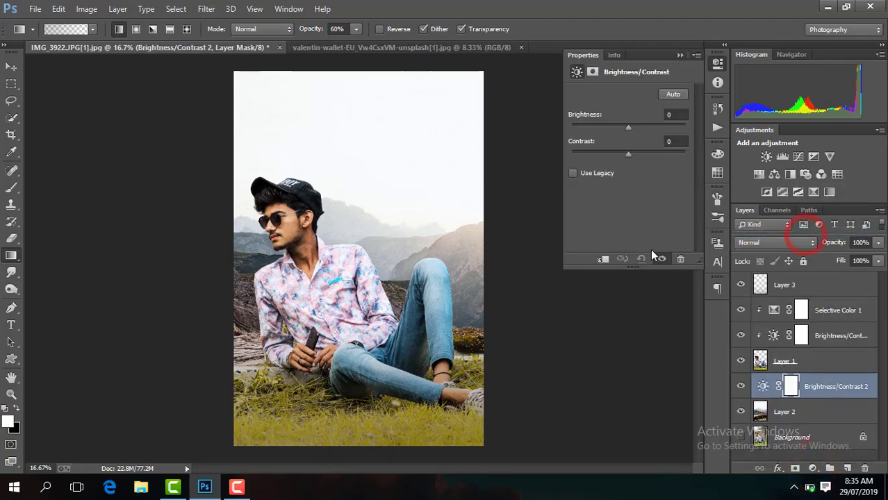
{"action": "left_click", "coordinate": [681, 55]}
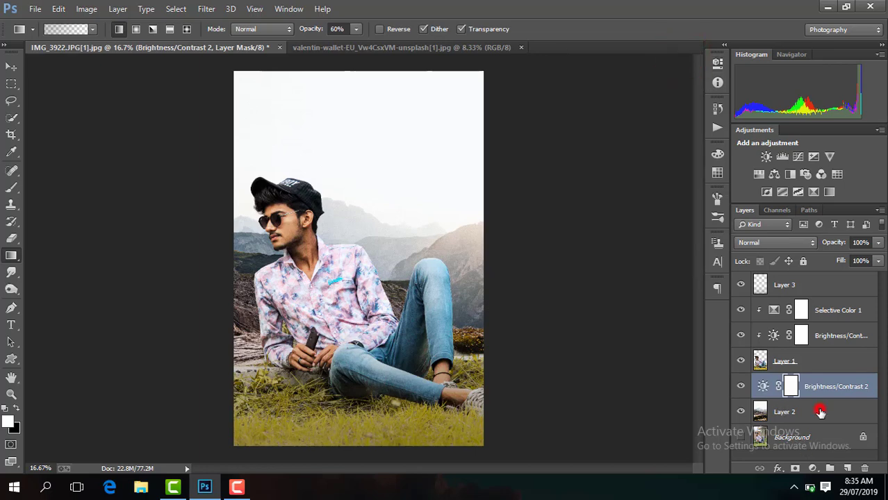
Open the Camera Raw filter on the mountain Layer 2.
{"action": "left_click", "coordinate": [821, 413]}
{"action": "left_click", "coordinate": [206, 9]}
{"action": "left_click", "coordinate": [278, 84]}
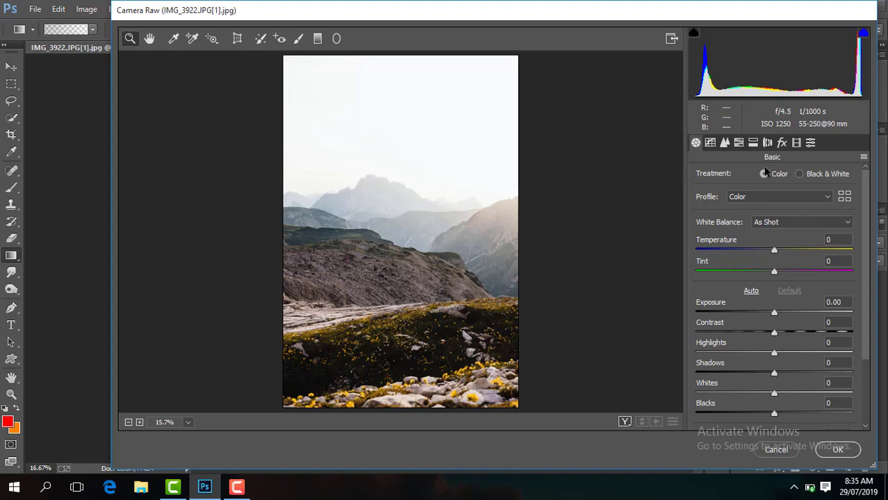
Give the mountains a vignette, Contrast +22, Blacks −14, Blues hue −14 and stronger Aquas/Blues saturation.
{"action": "left_click", "coordinate": [782, 142]}
{"action": "mouse_move", "coordinate": [778, 313]}
{"action": "left_mouse_down"}
{"action": "mouse_move", "coordinate": [759, 308]}
{"action": "mouse_move", "coordinate": [791, 333]}
{"action": "left_mouse_up"}
{"action": "left_click", "coordinate": [697, 143]}
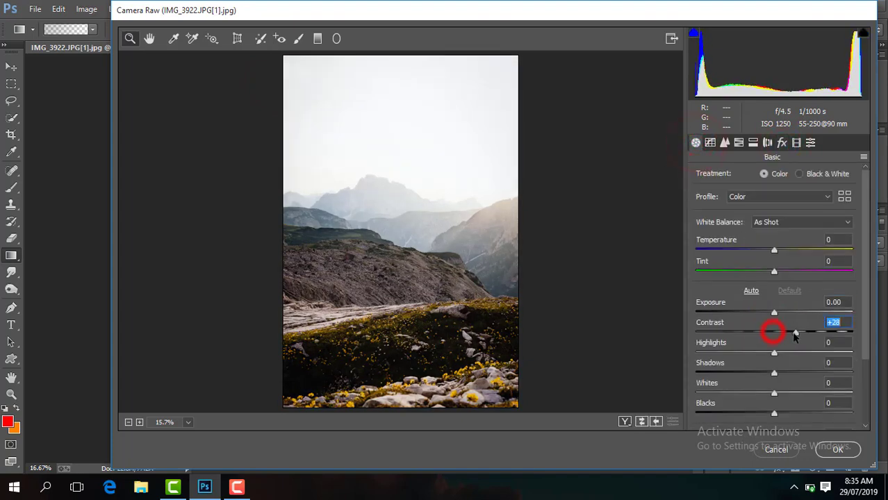
{"action": "left_click_drag", "start_coordinate": [775, 414], "coordinate": [757, 416]}
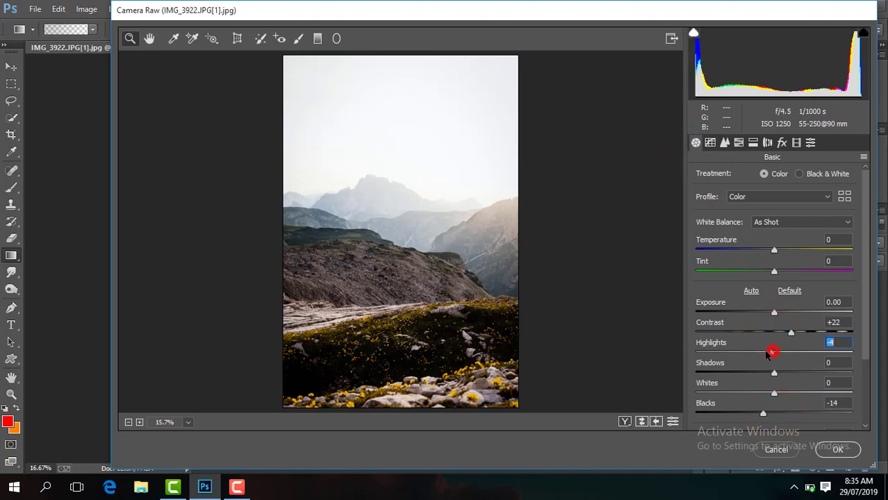
{"action": "left_click", "coordinate": [739, 143]}
{"action": "left_click", "coordinate": [752, 173]}
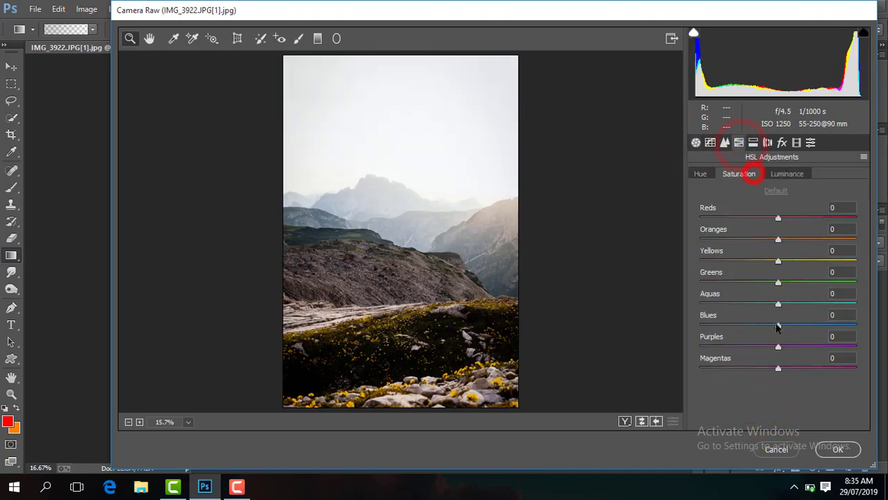
{"action": "mouse_move", "coordinate": [777, 326]}
{"action": "left_mouse_down"}
{"action": "mouse_move", "coordinate": [794, 328]}
{"action": "mouse_move", "coordinate": [794, 306]}
{"action": "left_mouse_up"}
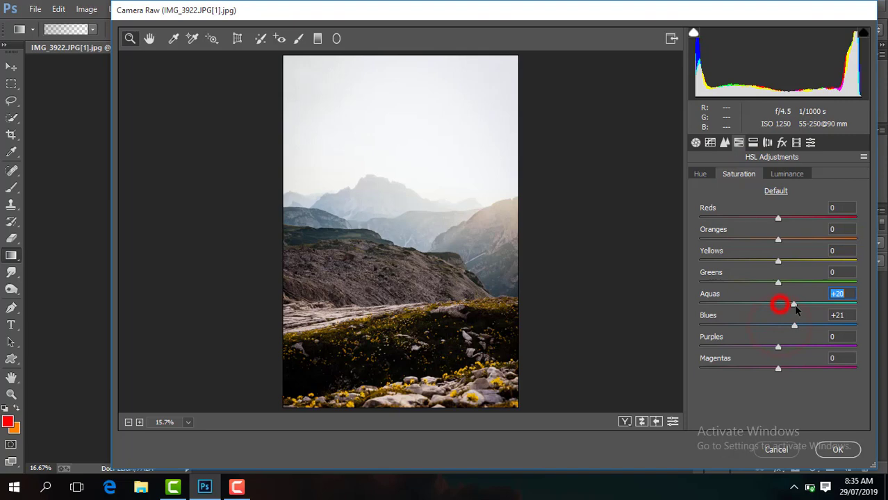
{"action": "left_click", "coordinate": [709, 176]}
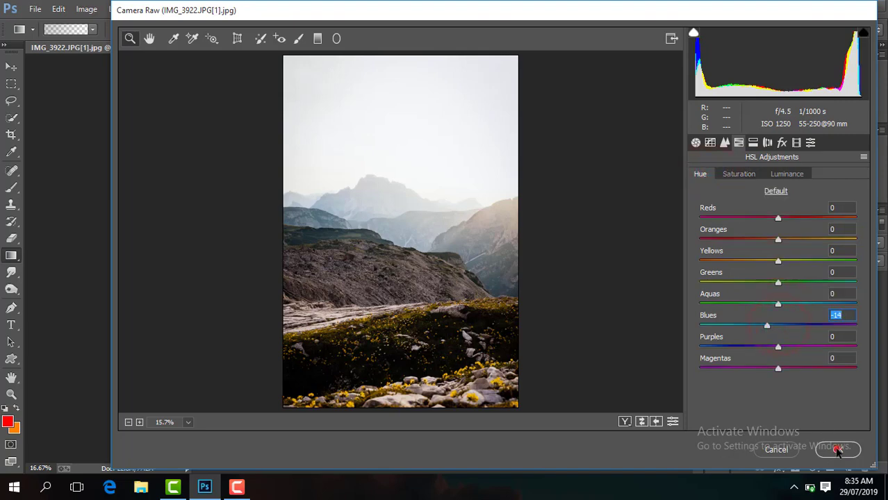
{"action": "left_click", "coordinate": [838, 450]}
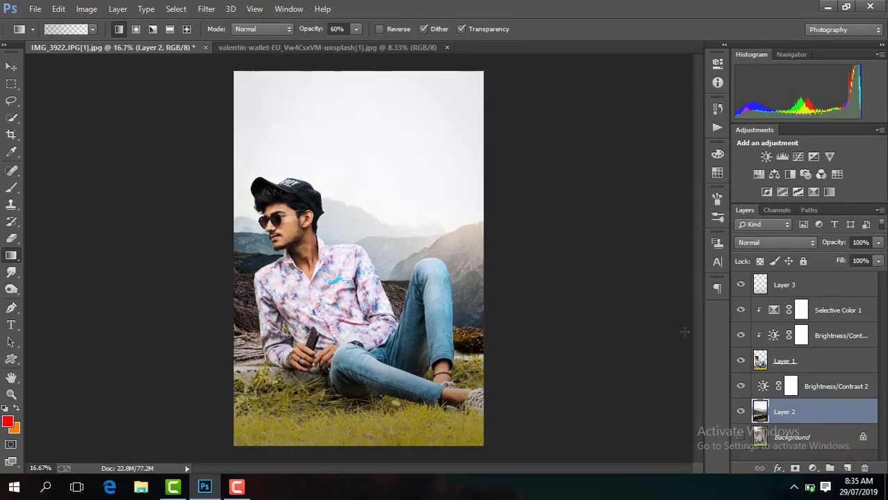
Zoom in on the lower part of the photo near the man's raised leg.
{"action": "key", "text": "ctrl+equal"}
{"action": "key", "text": "ctrl+equal"}
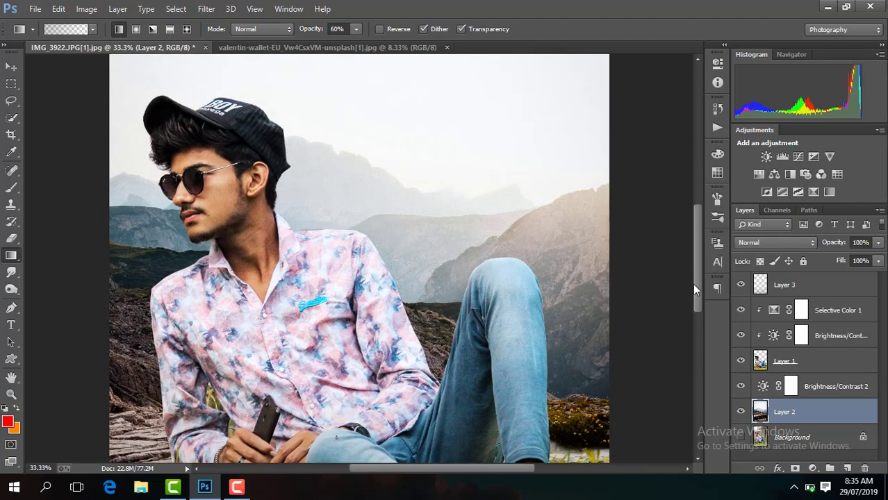
{"action": "scroll", "coordinate": [694, 289], "scroll_direction": "down", "scroll_amount": 5}
{"action": "key", "text": "ctrl+equal"}
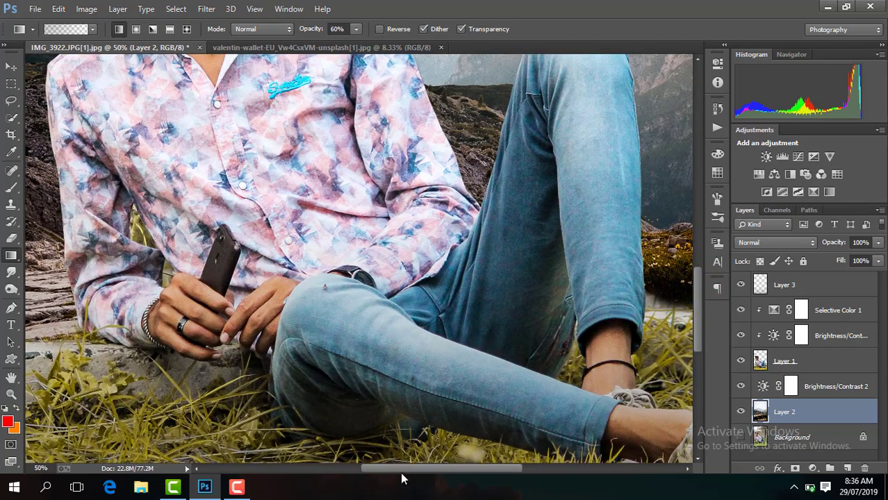
{"action": "left_click_drag", "start_coordinate": [402, 469], "coordinate": [461, 469]}
{"action": "key", "text": "ctrl+equal"}
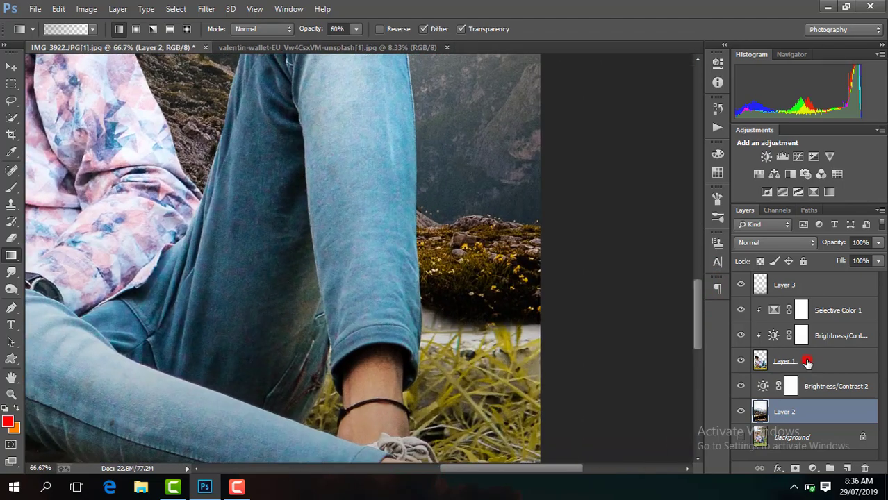
Erase Layer 1's hard edge below the flower patch with a size 55 eraser.
{"action": "left_click", "coordinate": [807, 362]}
{"action": "left_click", "coordinate": [11, 238]}
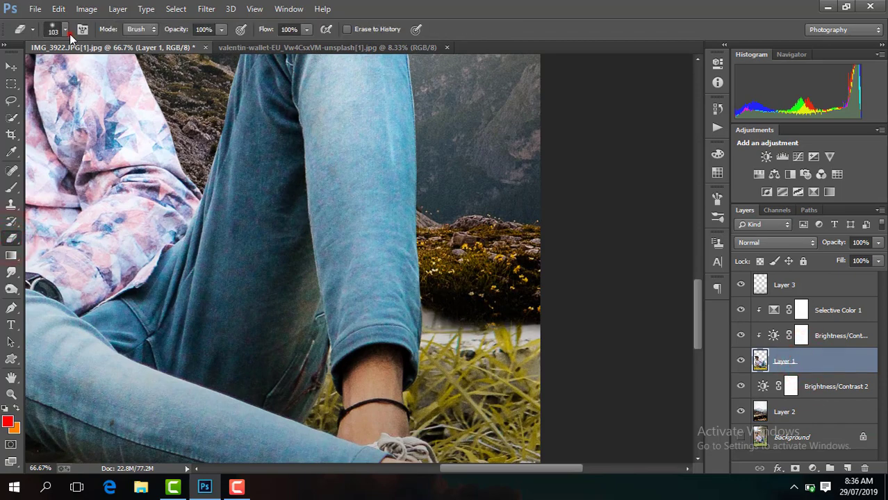
{"action": "left_click", "coordinate": [64, 30]}
{"action": "left_click_drag", "start_coordinate": [97, 69], "coordinate": [89, 70]}
{"action": "left_click", "coordinate": [460, 316]}
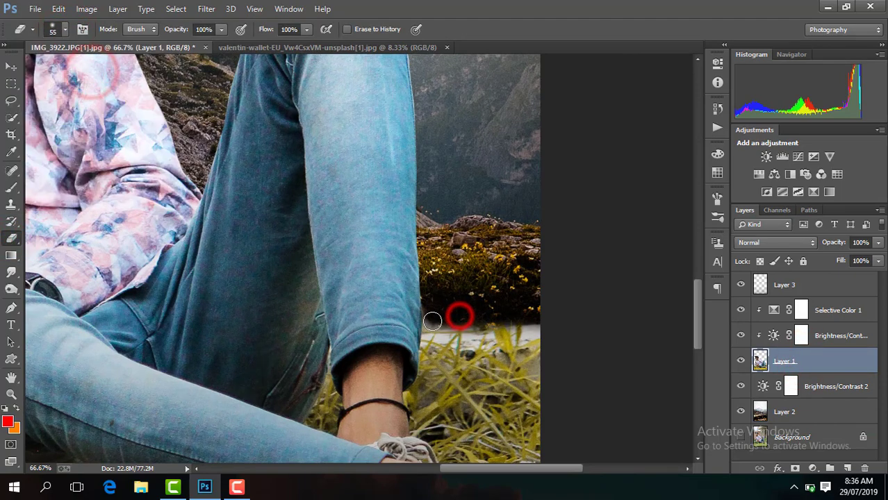
{"action": "mouse_move", "coordinate": [508, 314]}
{"action": "left_mouse_down"}
{"action": "mouse_move", "coordinate": [432, 311]}
{"action": "mouse_move", "coordinate": [540, 319]}
{"action": "left_mouse_up"}
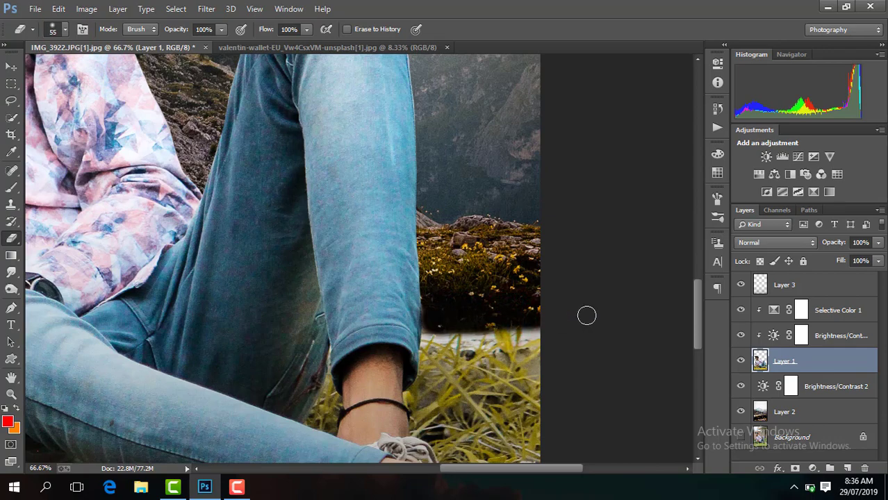
{"action": "key", "text": "ctrl+minus"}
{"action": "key", "text": "ctrl+minus"}
{"action": "key", "text": "ctrl+minus"}
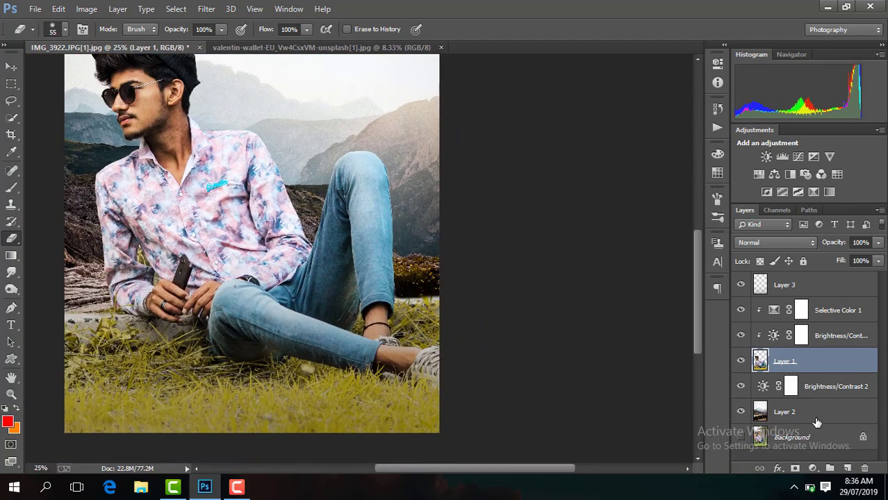
Add a new empty layer and set the foreground colour to a dark brownish grey.
{"action": "left_click", "coordinate": [848, 469]}
{"action": "left_click", "coordinate": [8, 421]}
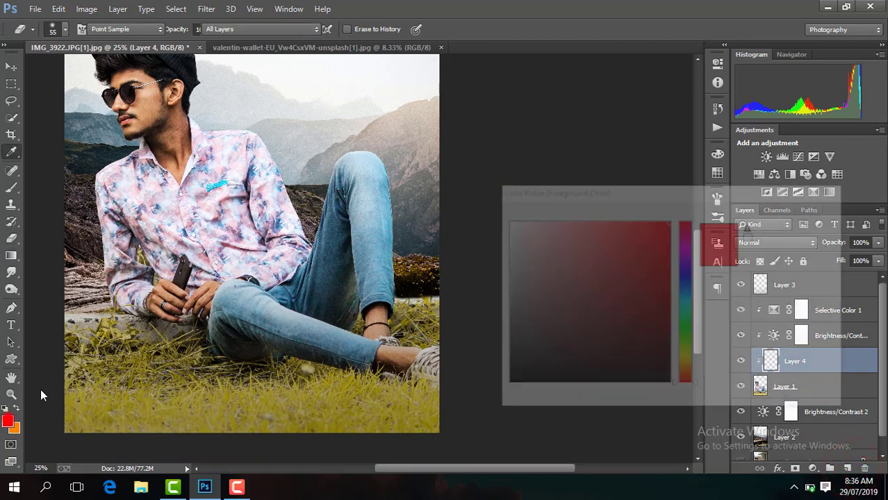
{"action": "left_click", "coordinate": [524, 349]}
{"action": "key", "text": "Return"}
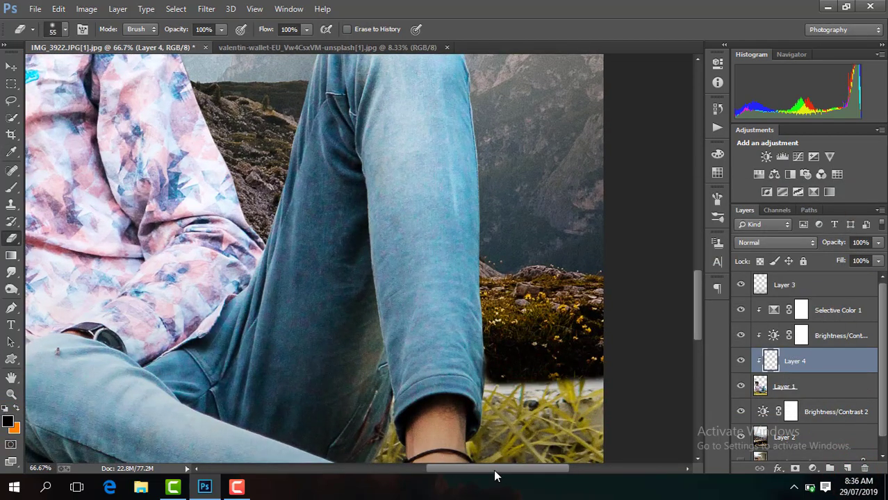
Paint a dark shadow under the flower patch with a 128 px brush.
{"action": "left_click", "coordinate": [495, 473]}
{"action": "left_click", "coordinate": [10, 187]}
{"action": "key", "text": "ctrl+1"}
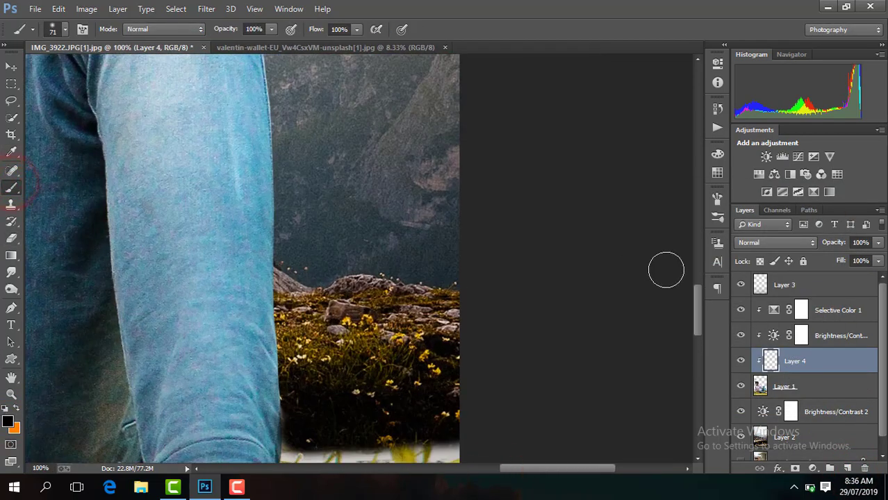
{"action": "left_click_drag", "start_coordinate": [698, 307], "coordinate": [698, 342]}
{"action": "left_click", "coordinate": [54, 29]}
{"action": "left_click", "coordinate": [114, 71]}
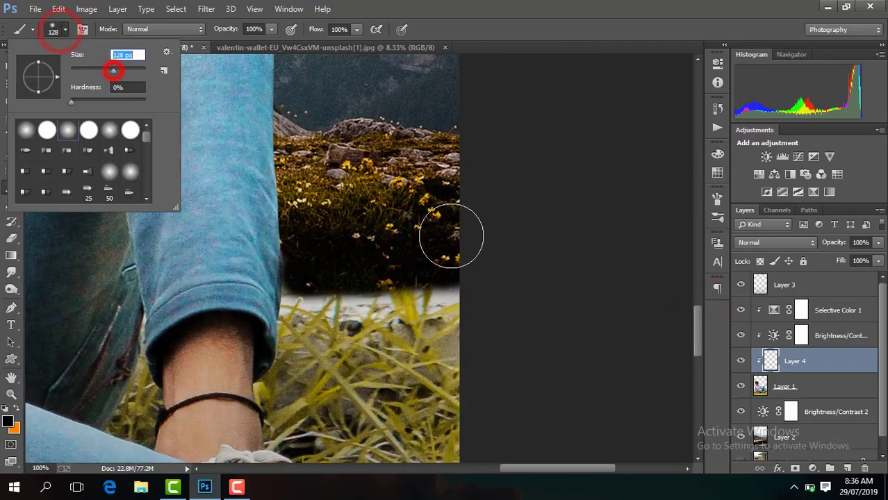
{"action": "left_click_drag", "start_coordinate": [460, 244], "coordinate": [450, 263]}
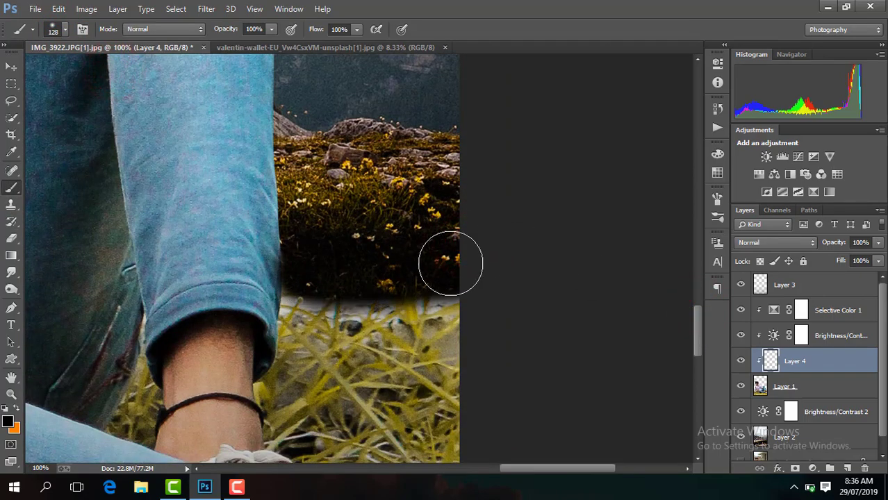
Fade the shadow layer to 65% opacity and add a new layer below Layer 4.
{"action": "key", "text": "ctrl+minus"}
{"action": "key", "text": "ctrl+minus"}
{"action": "key", "text": "ctrl+minus"}
{"action": "key", "text": "ctrl+minus"}
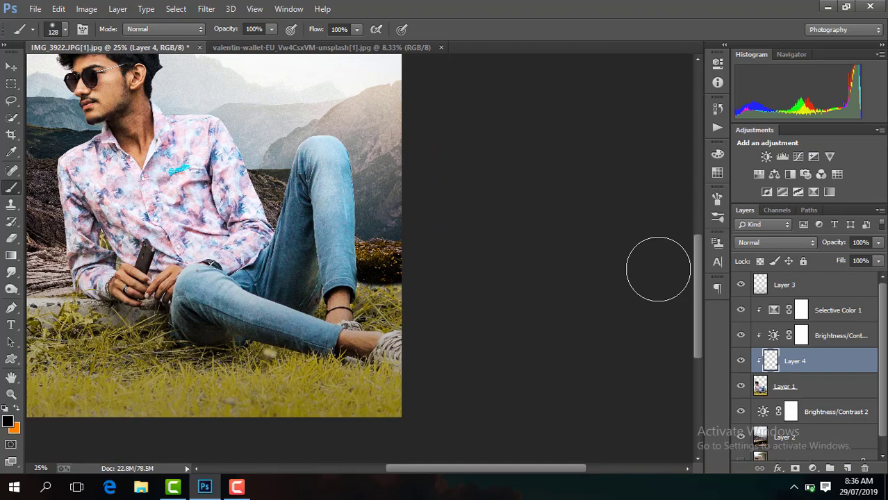
{"action": "key", "text": "ctrl+minus"}
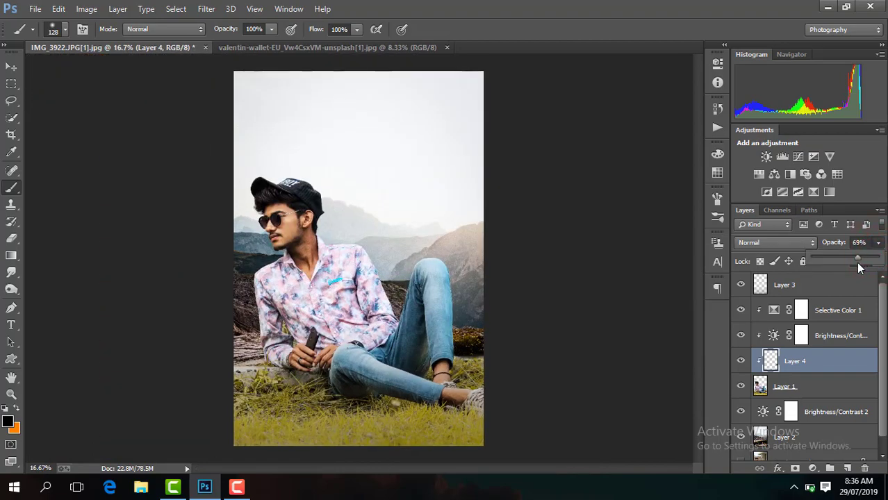
{"action": "left_click_drag", "start_coordinate": [859, 264], "coordinate": [854, 261]}
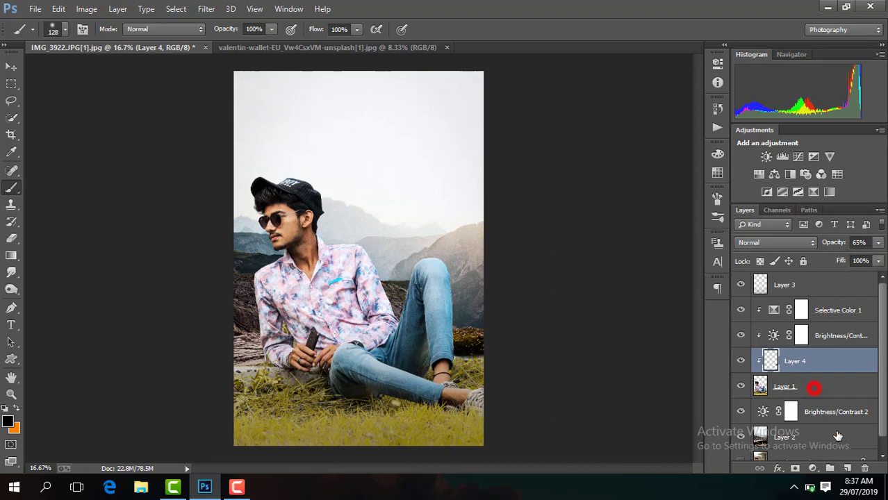
{"action": "left_click", "coordinate": [847, 468], "text": "ctrl"}
Clip the new layer to the man's layer and set the foreground colour to white #ffffff.
{"action": "key", "text": "ctrl+plus"}
{"action": "key", "text": "ctrl+plus"}
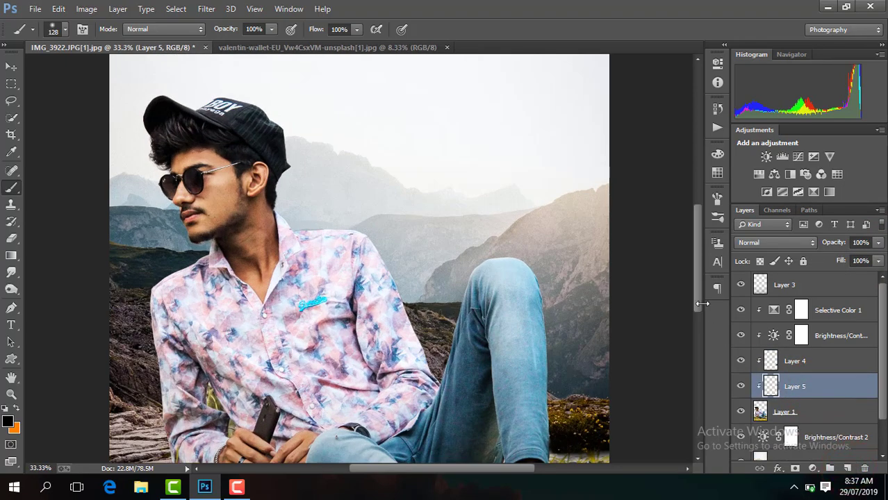
{"action": "scroll", "coordinate": [655, 259], "scroll_direction": "up", "scroll_amount": 3}
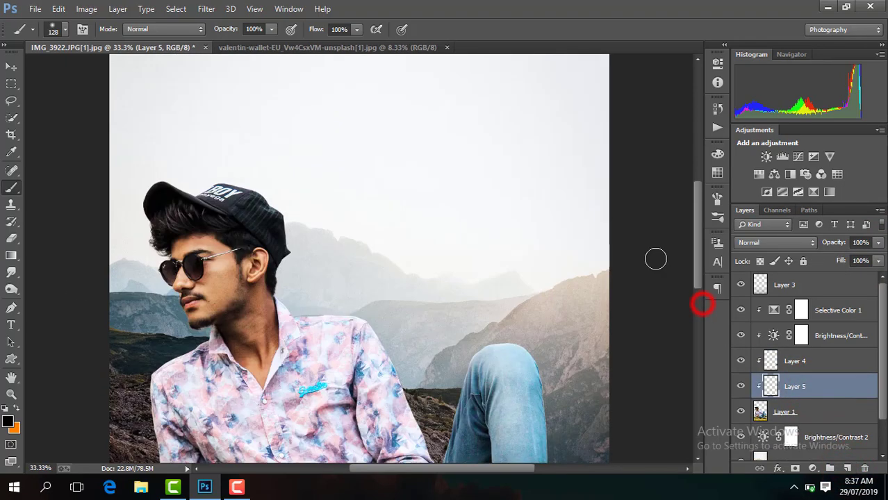
{"action": "left_click", "coordinate": [9, 423]}
{"action": "type", "text": "ffffff"}
{"action": "key", "text": "Return"}
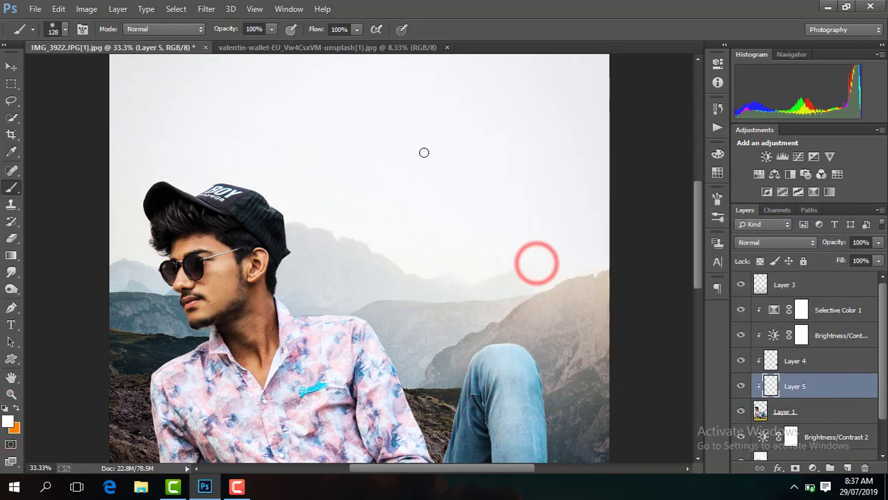
Brush soft white haze over the mountain ridge and upper-left sky with a 279 px brush.
{"action": "key", "text": "ctrl+plus"}
{"action": "left_click", "coordinate": [66, 30]}
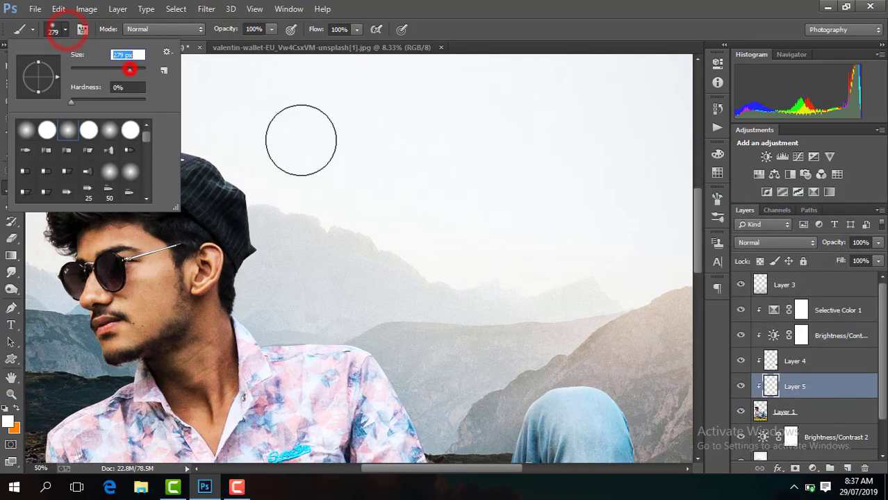
{"action": "left_click", "coordinate": [311, 155]}
{"action": "left_click", "coordinate": [317, 223]}
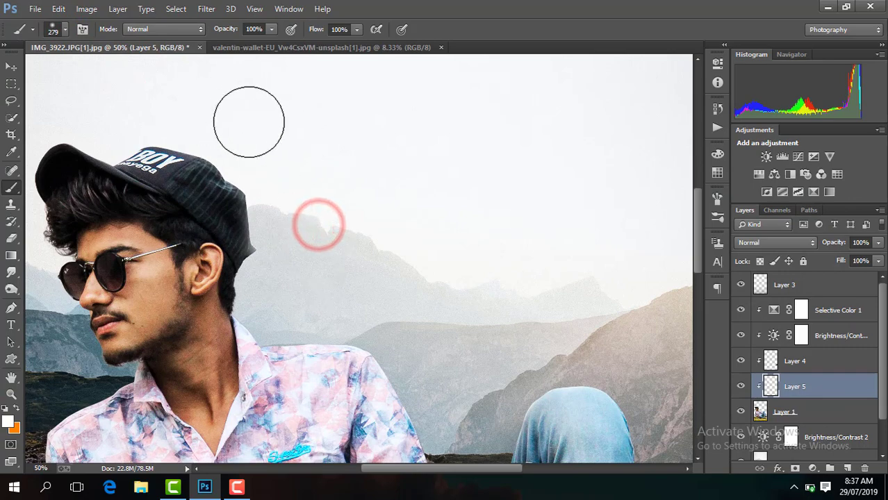
{"action": "left_click", "coordinate": [411, 284]}
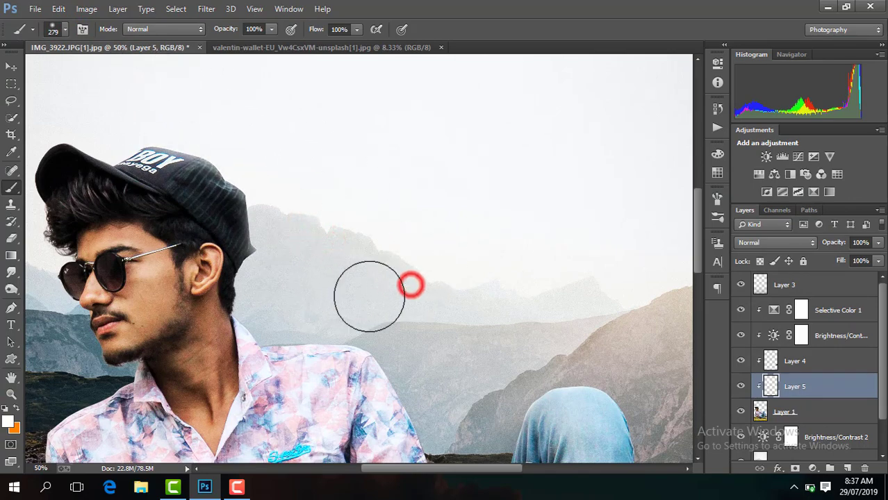
{"action": "left_click", "coordinate": [122, 97]}
Zoom out to the whole image and bring up the layer menu for merging.
{"action": "key", "text": "ctrl+minus"}
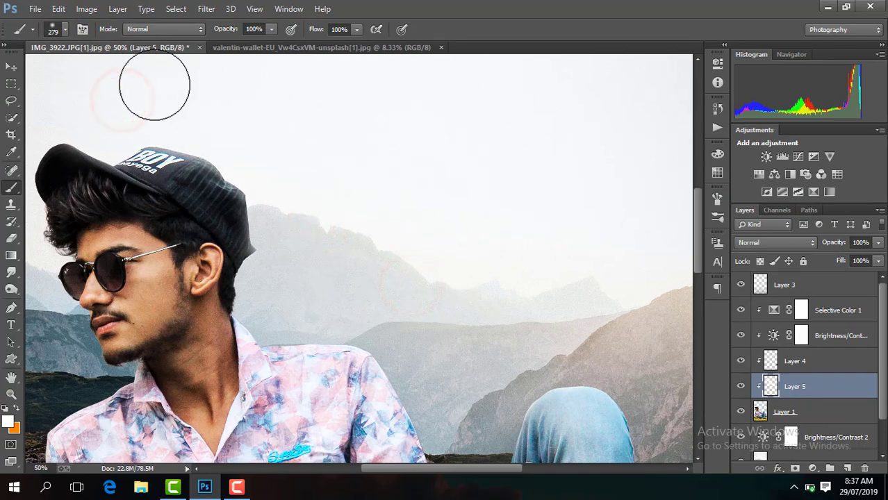
{"action": "key", "text": "ctrl+minus"}
{"action": "key", "text": "ctrl+minus"}
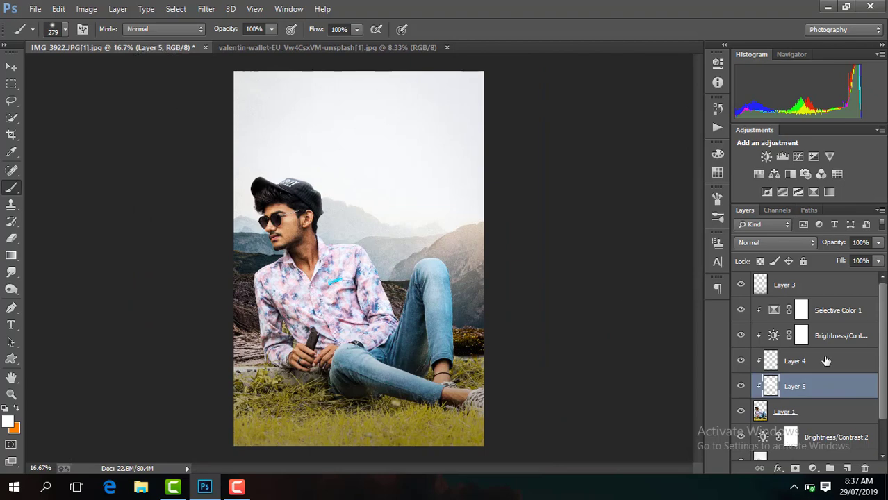
{"action": "right_click", "coordinate": [826, 361]}
Merge the visible layers, duplicate the merged layer, and launch the Camera Raw Filter on the copy.
{"action": "left_click", "coordinate": [587, 387]}
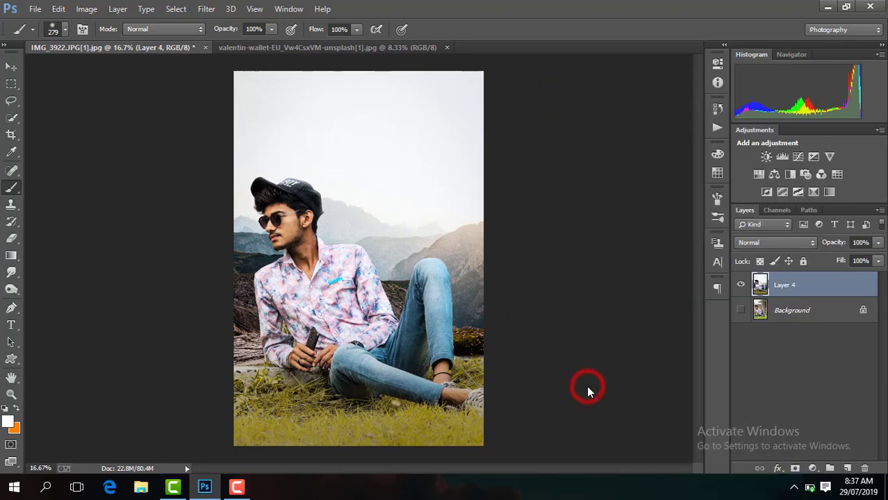
{"action": "key", "text": "ctrl+j"}
{"action": "left_click", "coordinate": [207, 8]}
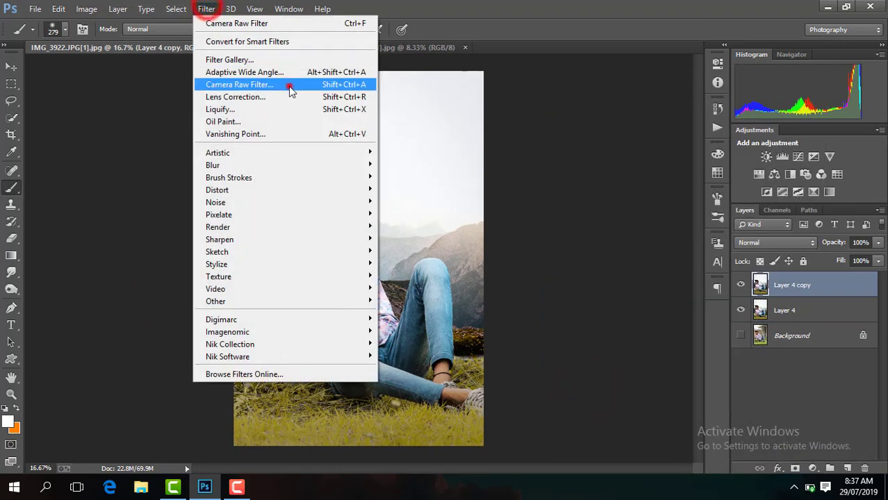
{"action": "left_click", "coordinate": [290, 89]}
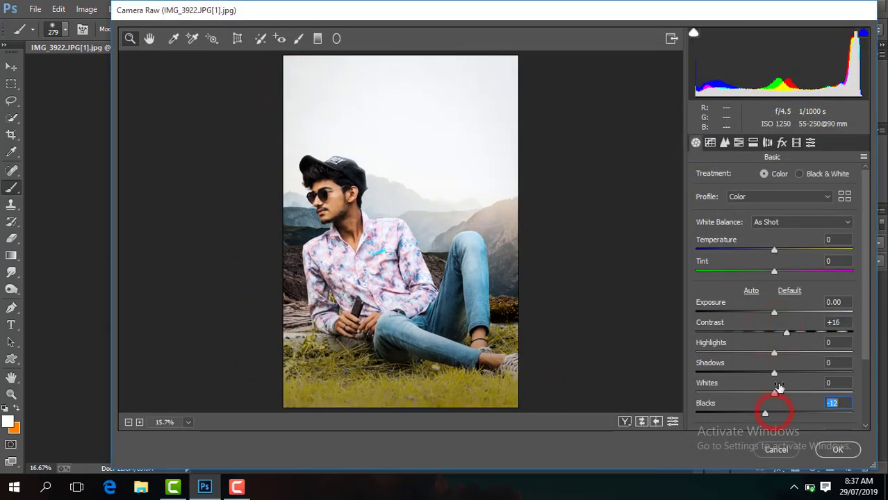
In Camera Raw, adjust the Basic tone and browse the HSL hue, saturation and luminance sliders.
{"action": "left_click", "coordinate": [867, 348]}
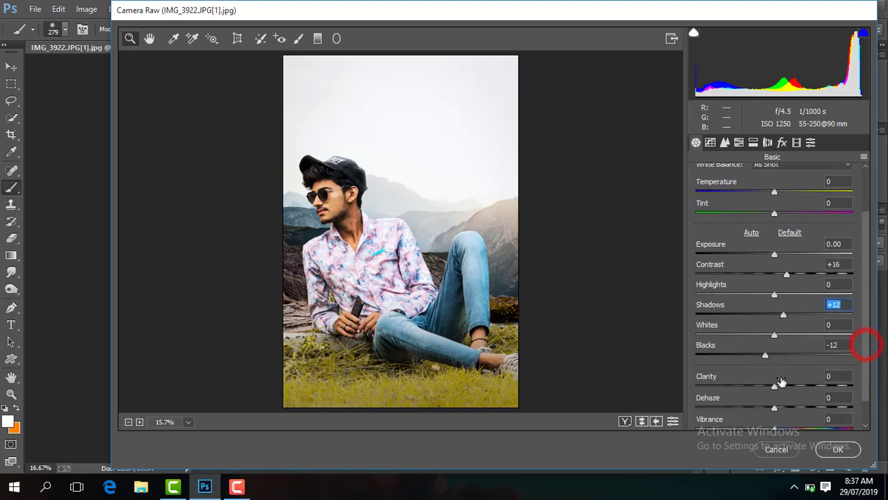
{"action": "left_click", "coordinate": [739, 143]}
{"action": "left_click", "coordinate": [743, 174]}
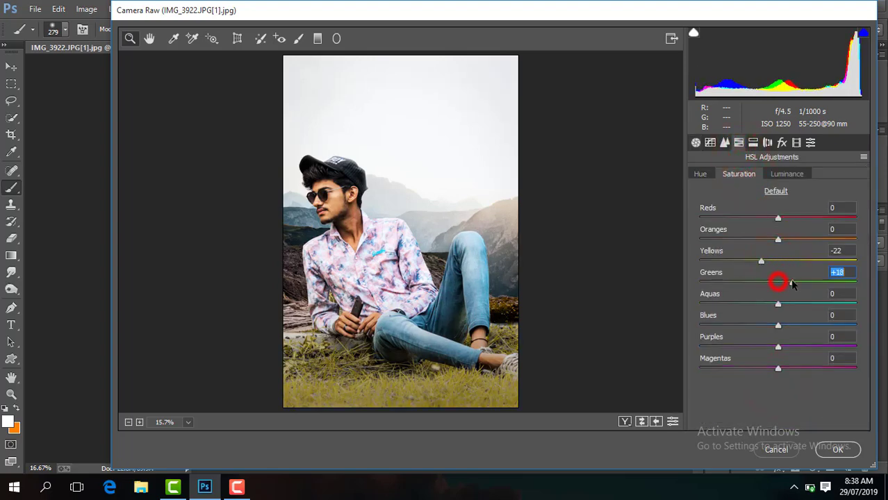
{"action": "left_click", "coordinate": [781, 174]}
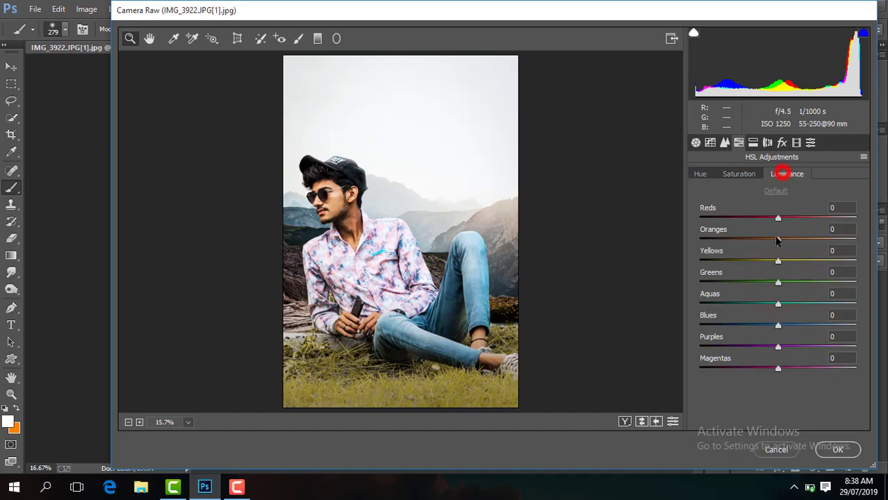
{"action": "left_click", "coordinate": [747, 174]}
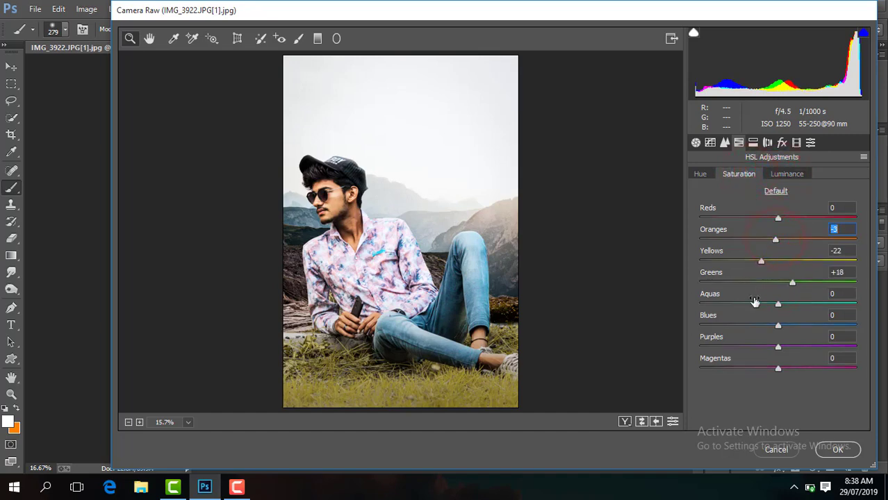
{"action": "left_click", "coordinate": [700, 173]}
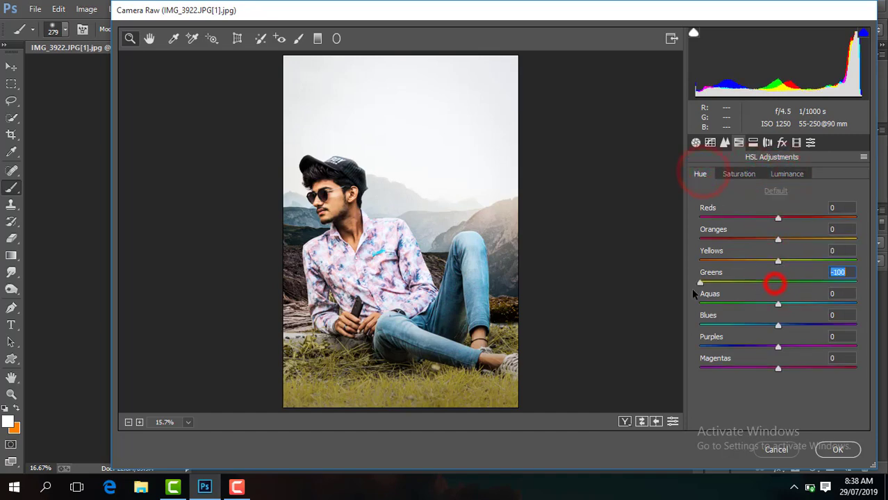
{"action": "left_click", "coordinate": [748, 175]}
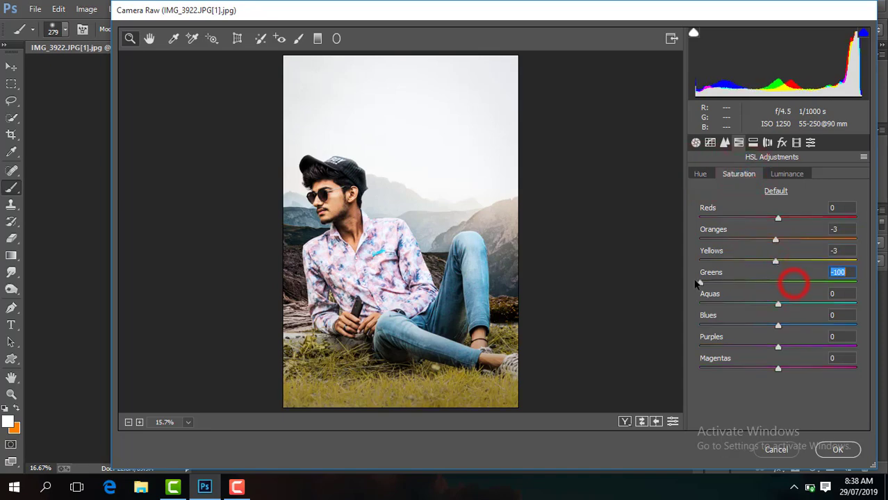
Fully desaturate the Blues, then settle Blues saturation at -3 and review the other panels.
{"action": "left_click_drag", "start_coordinate": [779, 325], "coordinate": [645, 341]}
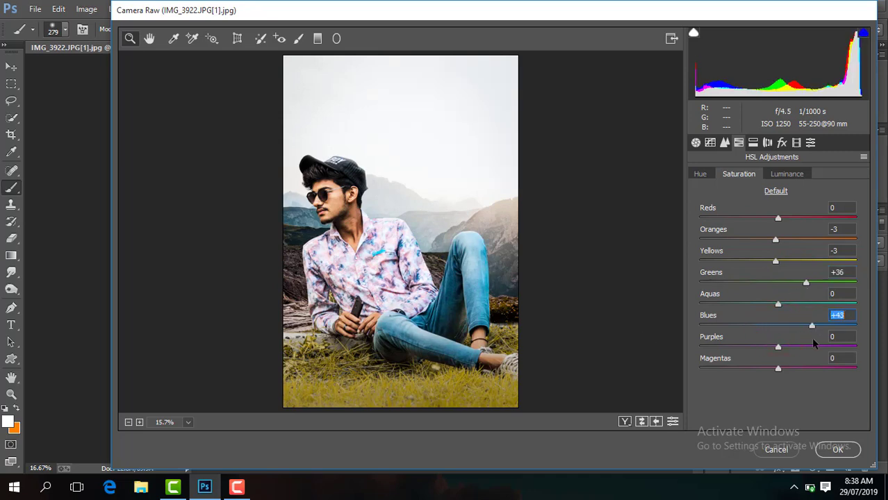
{"action": "left_click_drag", "start_coordinate": [811, 337], "coordinate": [568, 332]}
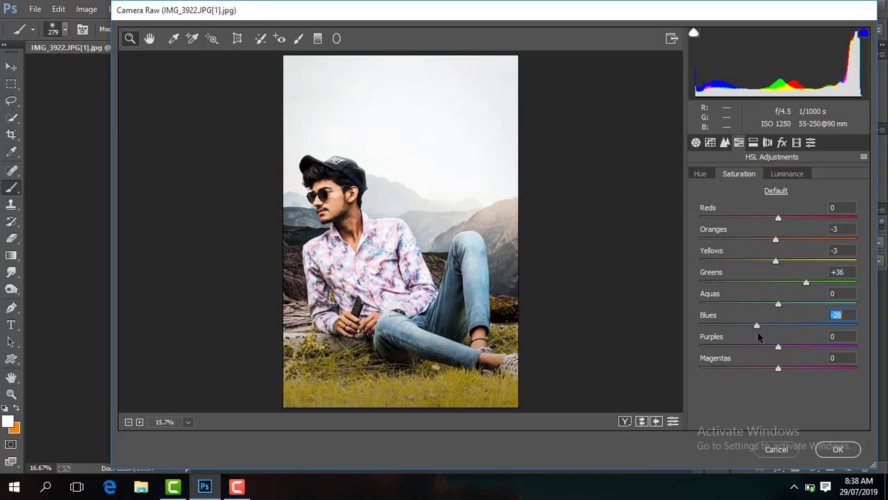
{"action": "mouse_move", "coordinate": [759, 337]}
{"action": "left_mouse_down"}
{"action": "mouse_move", "coordinate": [739, 331]}
{"action": "mouse_move", "coordinate": [779, 341]}
{"action": "left_mouse_up"}
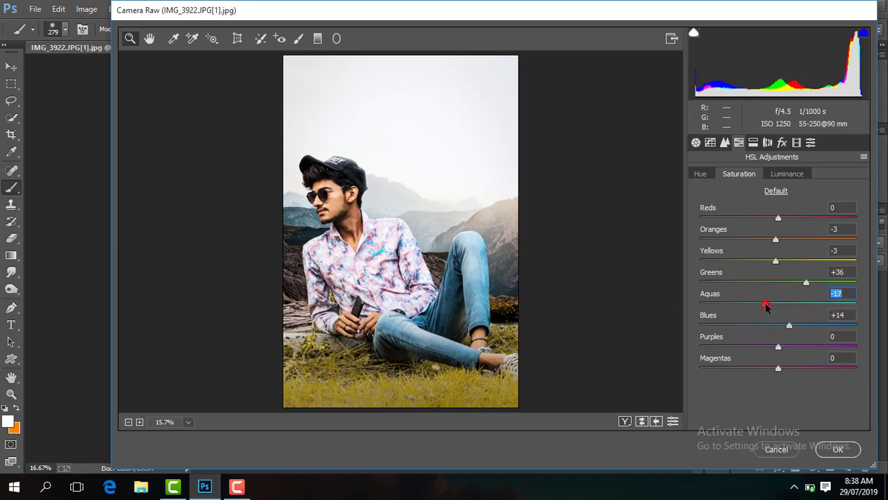
{"action": "left_click", "coordinate": [709, 175]}
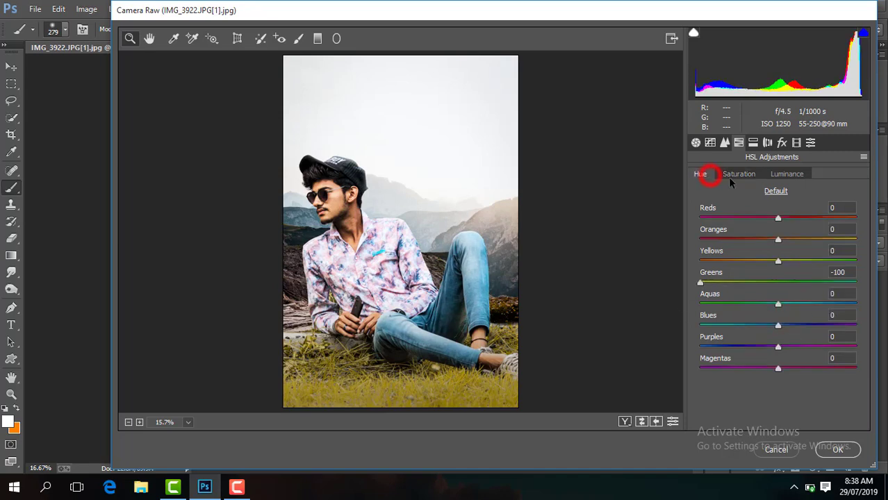
{"action": "left_click", "coordinate": [725, 142]}
{"action": "left_click", "coordinate": [696, 144]}
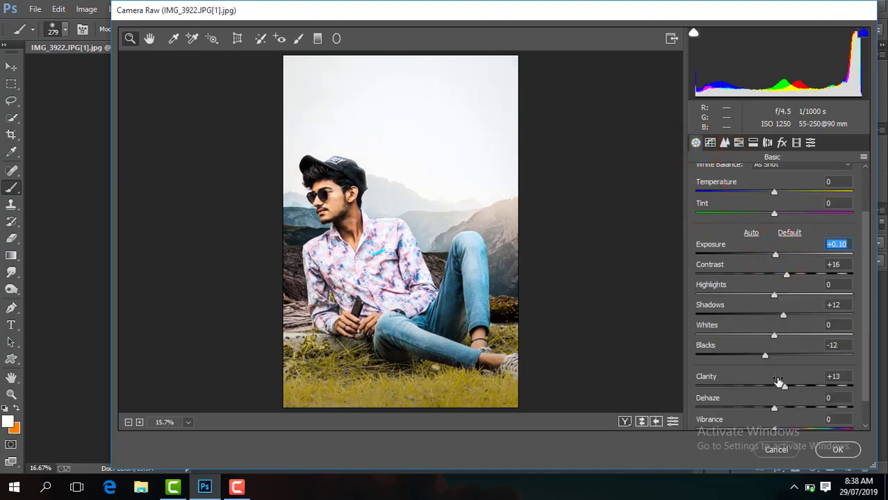
Apply the Camera Raw toning and flatten the image, discarding the hidden layer.
{"action": "left_click", "coordinate": [827, 451]}
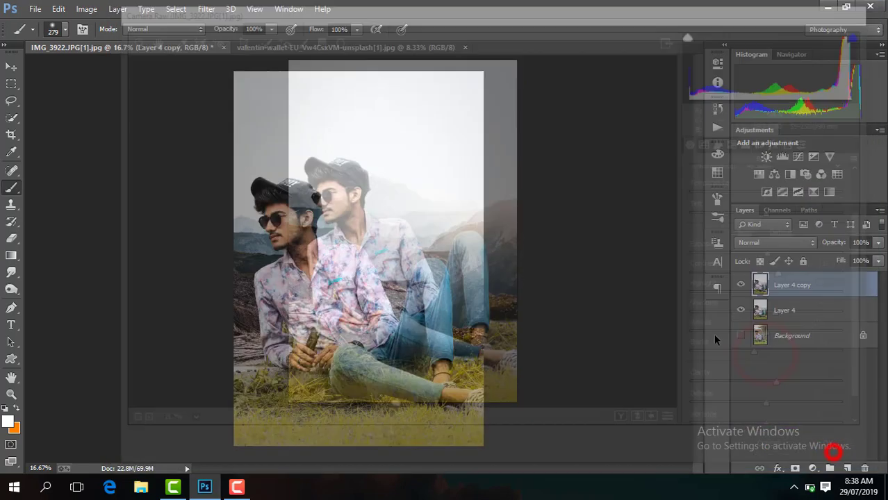
{"action": "left_click", "coordinate": [798, 280]}
{"action": "right_click", "coordinate": [798, 280]}
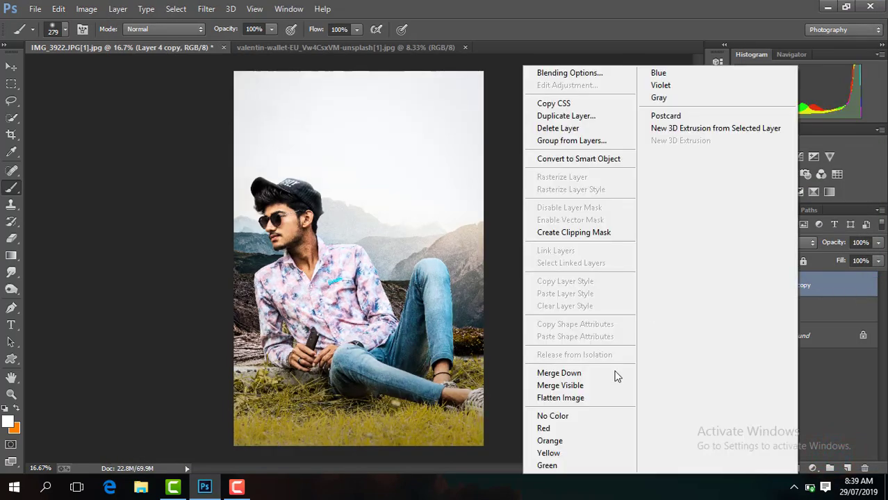
{"action": "left_click", "coordinate": [608, 394]}
{"action": "key", "text": "Return"}
Duplicate the flattened image as a new layer and zoom in close on the face.
{"action": "key", "text": "ctrl+j"}
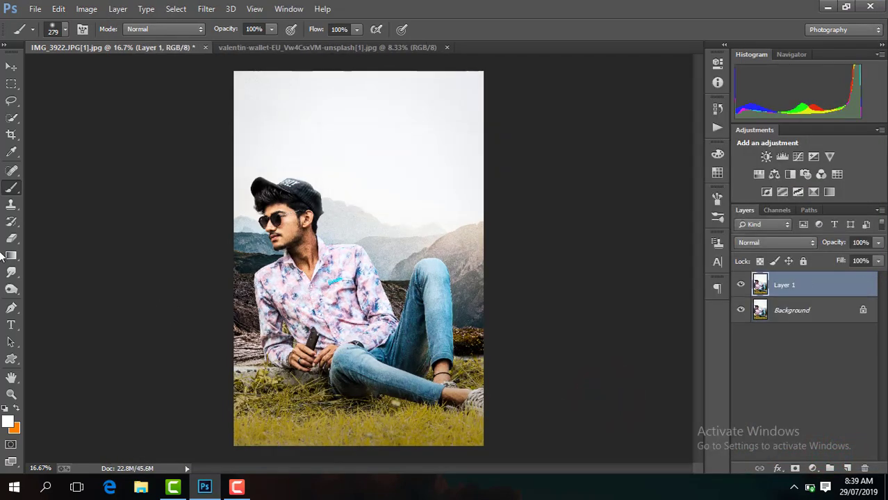
{"action": "key", "text": "ctrl+plus"}
{"action": "key", "text": "ctrl+plus"}
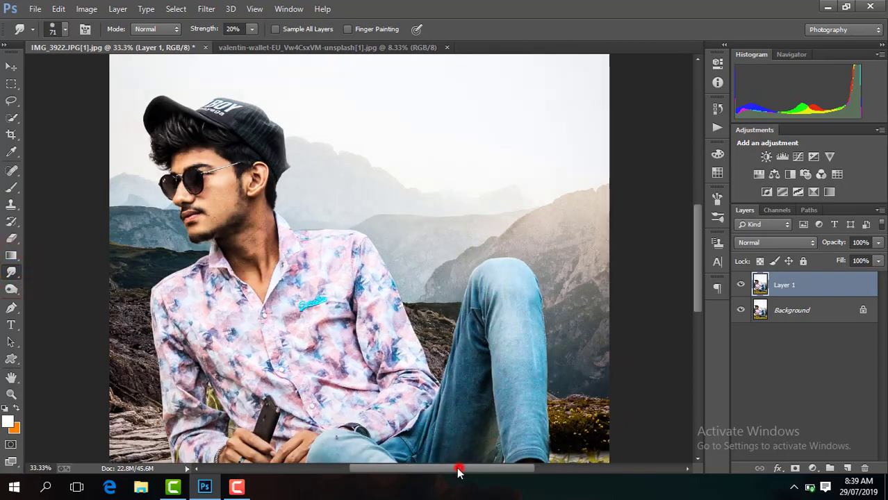
{"action": "left_click_drag", "start_coordinate": [459, 470], "coordinate": [424, 464]}
{"action": "key", "text": "ctrl+plus"}
{"action": "key", "text": "ctrl+plus"}
{"action": "key", "text": "ctrl+plus"}
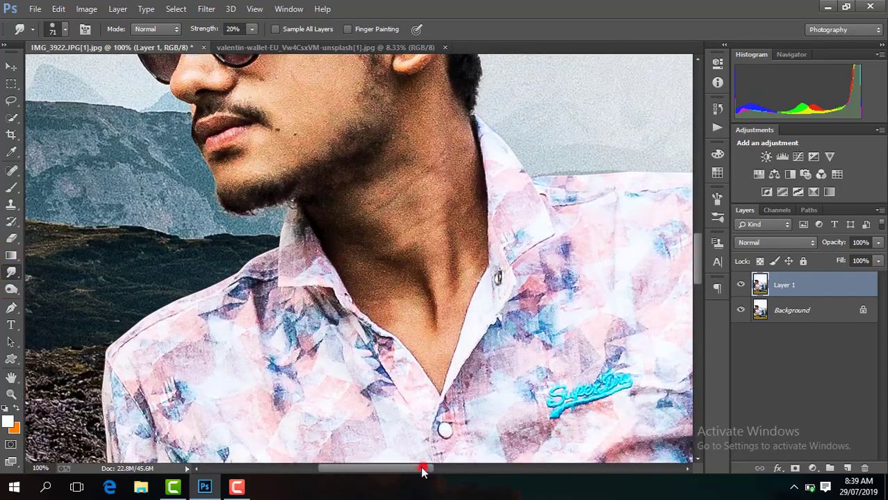
{"action": "scroll", "coordinate": [698, 264], "scroll_direction": "up", "scroll_amount": 5}
{"action": "key", "text": "ctrl+plus"}
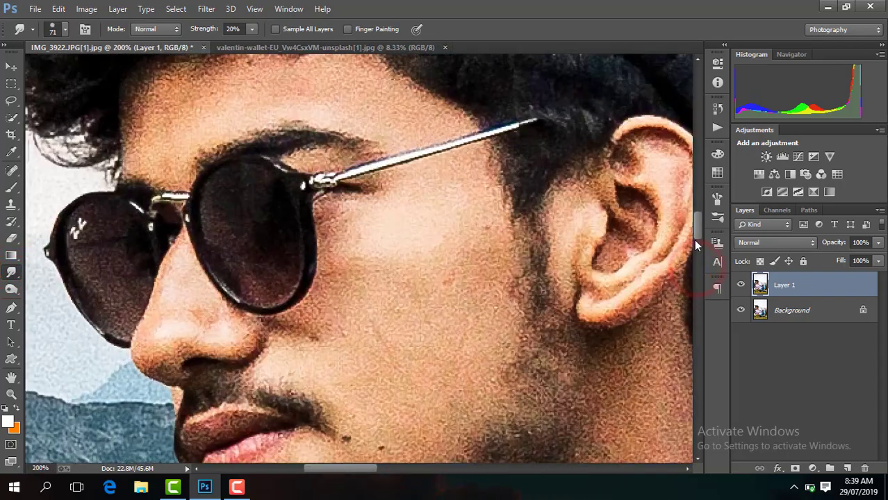
Smudge the forehead skin smooth at 20% strength.
{"action": "left_click_drag", "start_coordinate": [697, 243], "coordinate": [697, 218]}
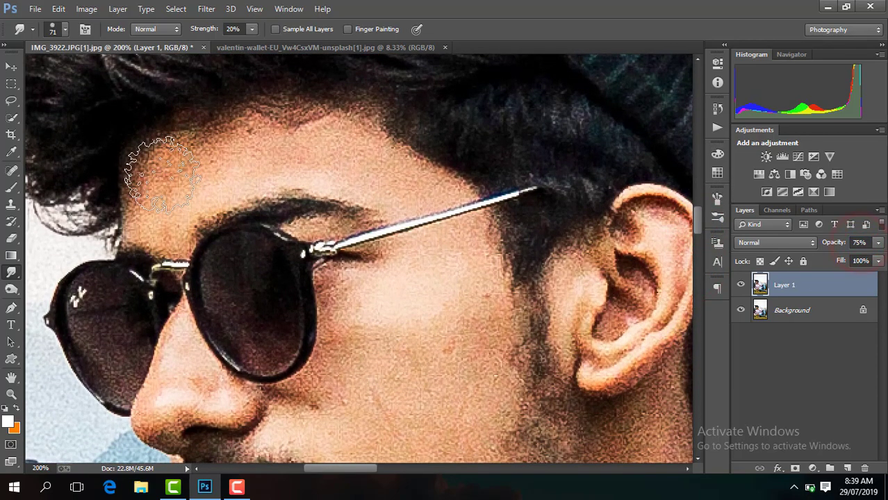
{"action": "left_click_drag", "start_coordinate": [163, 175], "coordinate": [167, 190]}
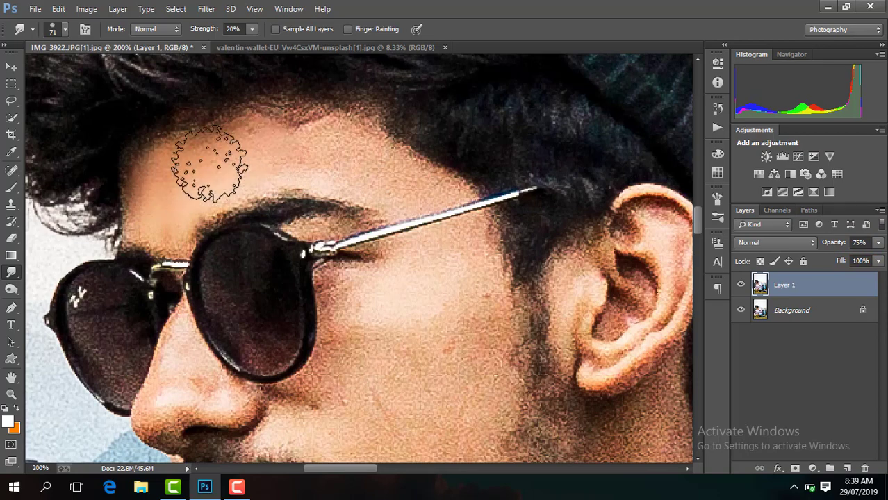
{"action": "mouse_move", "coordinate": [210, 164]}
{"action": "left_mouse_down"}
{"action": "mouse_move", "coordinate": [379, 172]}
{"action": "mouse_move", "coordinate": [166, 194]}
{"action": "mouse_move", "coordinate": [197, 171]}
{"action": "mouse_move", "coordinate": [187, 165]}
{"action": "left_mouse_up"}
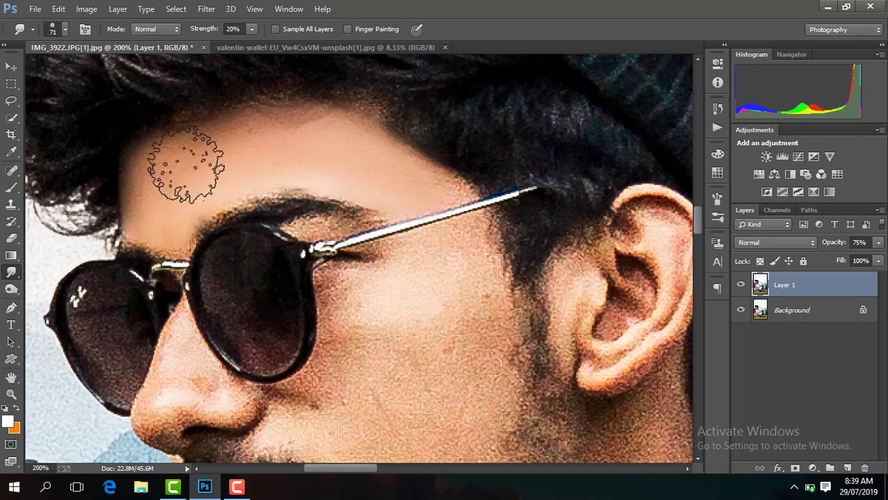
{"action": "left_click_drag", "start_coordinate": [698, 217], "coordinate": [698, 221]}
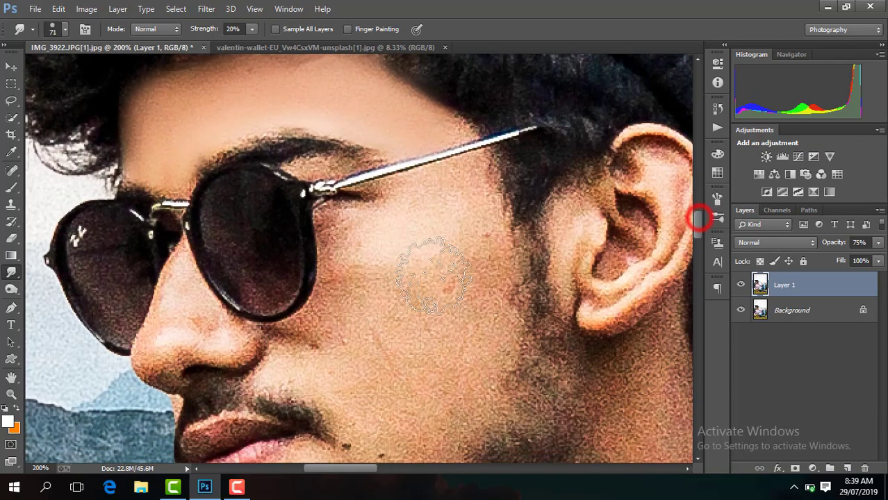
Smudge the cheek skin smooth down to the jaw and chin.
{"action": "mouse_move", "coordinate": [470, 197]}
{"action": "left_mouse_down"}
{"action": "mouse_move", "coordinate": [476, 308]}
{"action": "mouse_move", "coordinate": [389, 248]}
{"action": "mouse_move", "coordinate": [357, 248]}
{"action": "mouse_move", "coordinate": [343, 329]}
{"action": "mouse_move", "coordinate": [456, 293]}
{"action": "mouse_move", "coordinate": [466, 189]}
{"action": "mouse_move", "coordinate": [363, 367]}
{"action": "mouse_move", "coordinate": [311, 351]}
{"action": "left_mouse_up"}
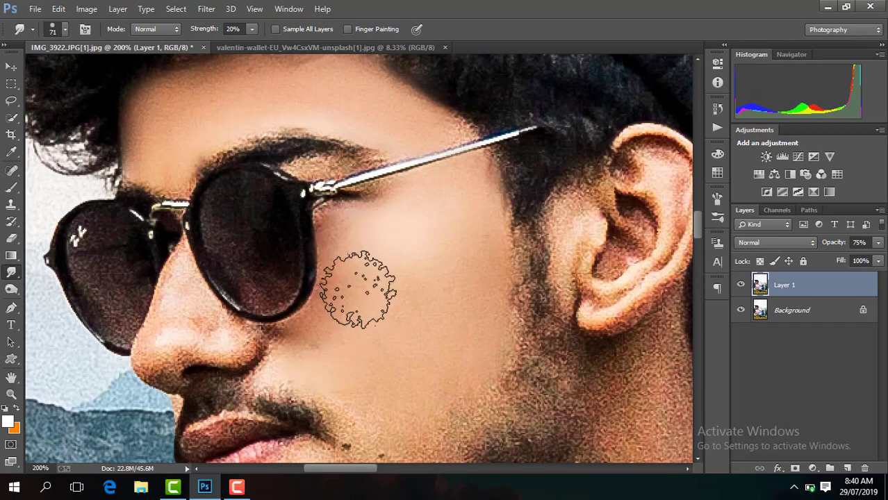
{"action": "left_click_drag", "start_coordinate": [698, 222], "coordinate": [698, 232]}
{"action": "mouse_move", "coordinate": [417, 240]}
{"action": "left_mouse_down"}
{"action": "mouse_move", "coordinate": [433, 258]}
{"action": "mouse_move", "coordinate": [372, 294]}
{"action": "mouse_move", "coordinate": [464, 223]}
{"action": "mouse_move", "coordinate": [348, 329]}
{"action": "mouse_move", "coordinate": [288, 357]}
{"action": "mouse_move", "coordinate": [317, 353]}
{"action": "mouse_move", "coordinate": [467, 237]}
{"action": "left_mouse_up"}
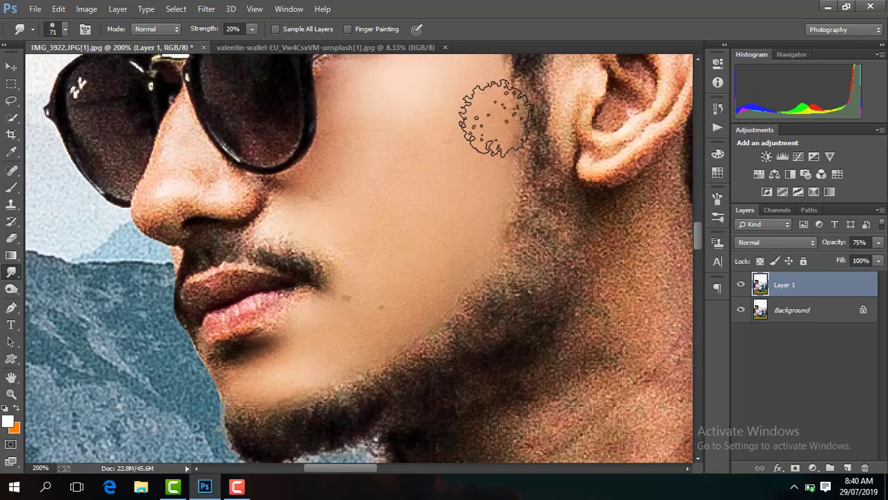
{"action": "mouse_move", "coordinate": [416, 221]}
{"action": "left_mouse_down"}
{"action": "mouse_move", "coordinate": [345, 235]}
{"action": "mouse_move", "coordinate": [322, 189]}
{"action": "left_mouse_up"}
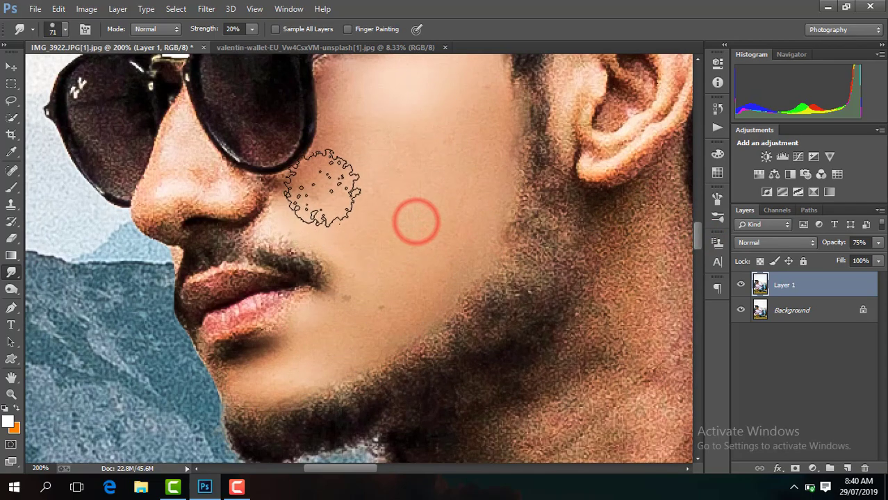
{"action": "mouse_move", "coordinate": [376, 194]}
{"action": "left_mouse_down"}
{"action": "mouse_move", "coordinate": [357, 89]}
{"action": "mouse_move", "coordinate": [461, 142]}
{"action": "mouse_move", "coordinate": [442, 282]}
{"action": "left_mouse_up"}
{"action": "scroll", "coordinate": [442, 283], "scroll_direction": "down", "scroll_amount": 5}
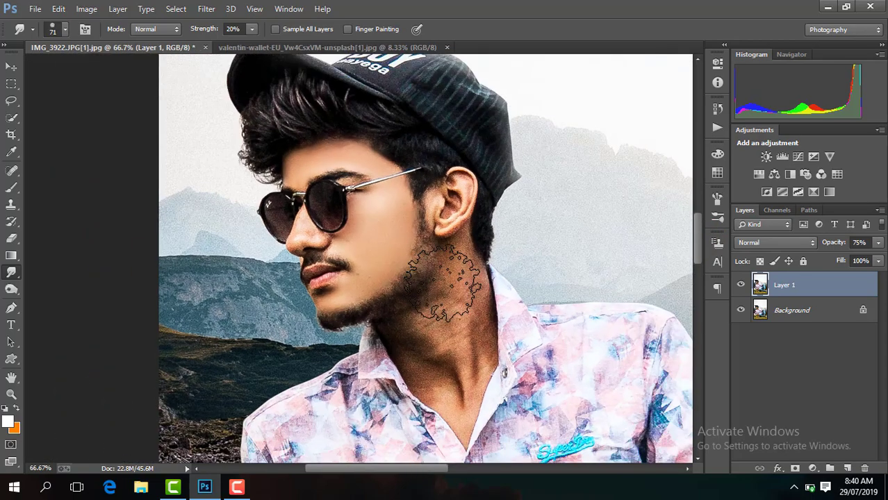
{"action": "scroll", "coordinate": [442, 282], "scroll_direction": "up", "scroll_amount": 3}
{"action": "scroll", "coordinate": [442, 282], "scroll_direction": "up", "scroll_amount": 2}
Reduce the Smudge brush to 41 px and smooth the nose and cheek below the glasses.
{"action": "left_click", "coordinate": [70, 33]}
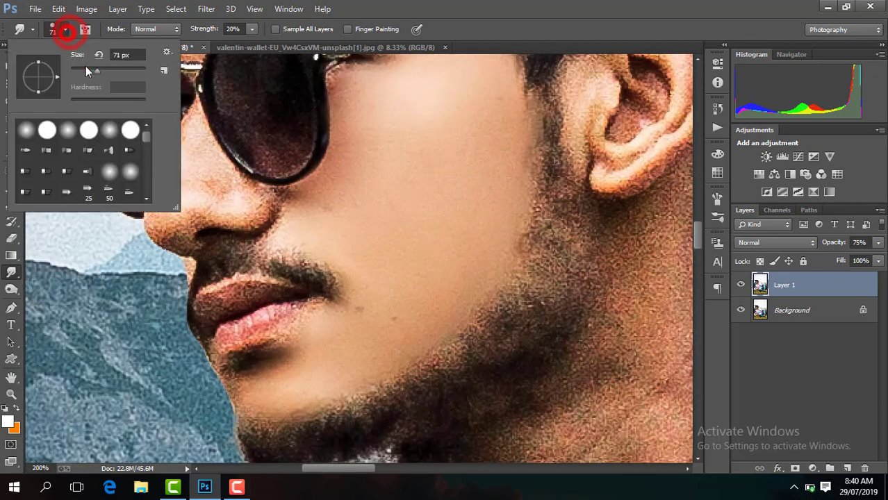
{"action": "left_click_drag", "start_coordinate": [90, 66], "coordinate": [85, 66]}
{"action": "left_click", "coordinate": [284, 395]}
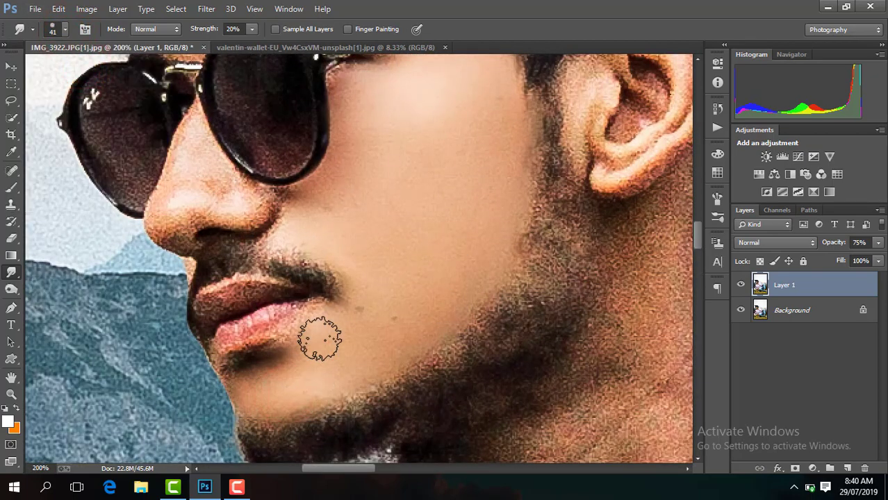
{"action": "left_click_drag", "start_coordinate": [698, 235], "coordinate": [697, 224]}
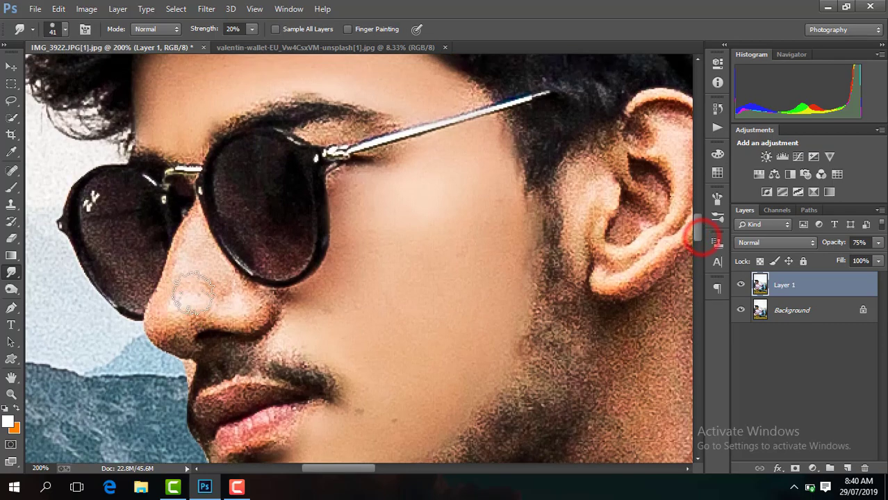
{"action": "left_click", "coordinate": [193, 294]}
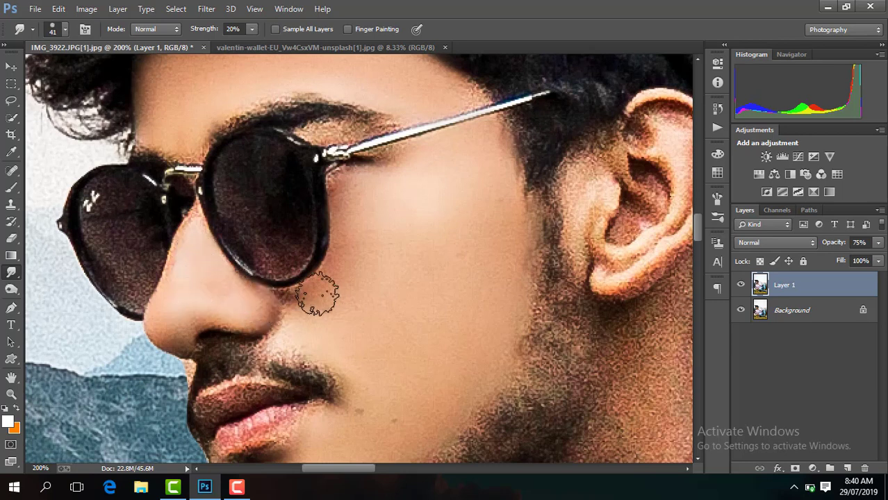
{"action": "mouse_move", "coordinate": [318, 296]}
{"action": "left_mouse_down"}
{"action": "mouse_move", "coordinate": [297, 307]}
{"action": "mouse_move", "coordinate": [307, 314]}
{"action": "mouse_move", "coordinate": [317, 307]}
{"action": "mouse_move", "coordinate": [185, 311]}
{"action": "left_mouse_up"}
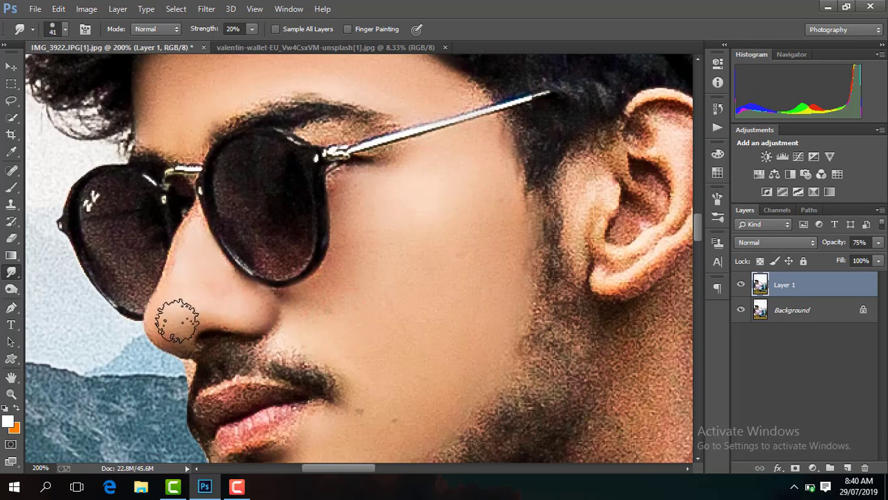
Smooth the skin in front of the ear and inside the ear.
{"action": "mouse_move", "coordinate": [575, 201]}
{"action": "left_mouse_down"}
{"action": "mouse_move", "coordinate": [600, 185]}
{"action": "mouse_move", "coordinate": [595, 177]}
{"action": "left_mouse_up"}
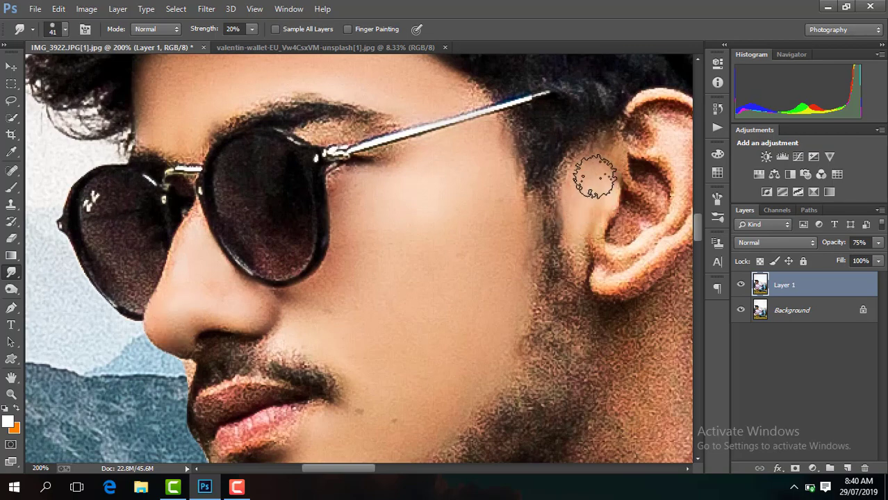
{"action": "left_click_drag", "start_coordinate": [359, 473], "coordinate": [374, 472]}
{"action": "left_click_drag", "start_coordinate": [481, 258], "coordinate": [496, 260]}
{"action": "mouse_move", "coordinate": [532, 130]}
{"action": "left_mouse_down"}
{"action": "mouse_move", "coordinate": [526, 135]}
{"action": "mouse_move", "coordinate": [539, 189]}
{"action": "mouse_move", "coordinate": [505, 228]}
{"action": "mouse_move", "coordinate": [518, 205]}
{"action": "mouse_move", "coordinate": [515, 222]}
{"action": "left_mouse_up"}
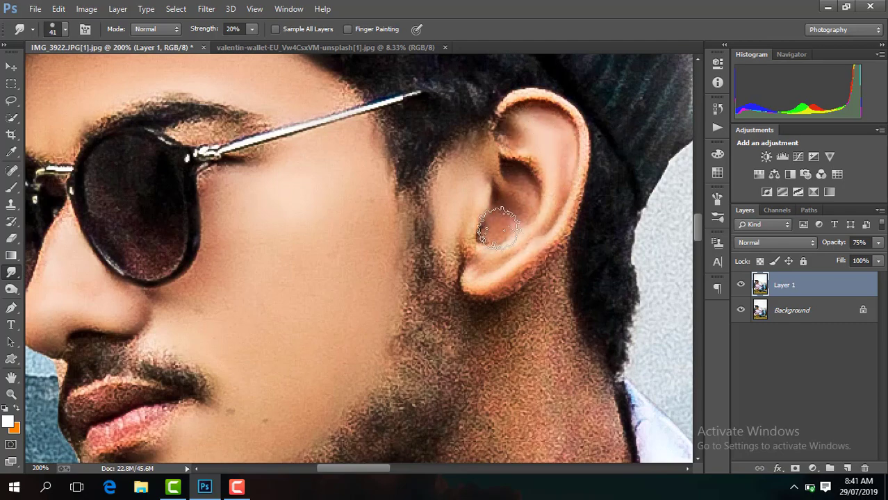
{"action": "left_click_drag", "start_coordinate": [457, 193], "coordinate": [457, 240]}
Check the whole head, then zoom in on the chin and neck area.
{"action": "key", "text": "ctrl+minus"}
{"action": "key", "text": "ctrl+minus"}
{"action": "key", "text": "ctrl+minus"}
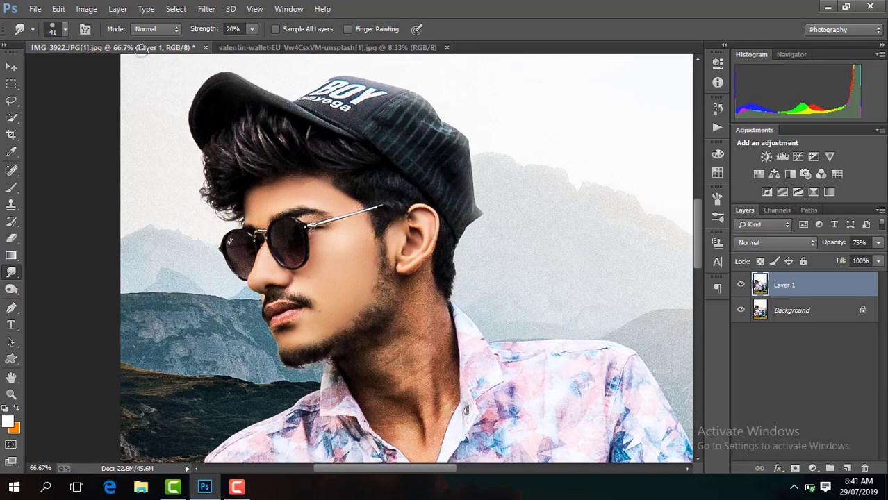
{"action": "key", "text": "ctrl+plus"}
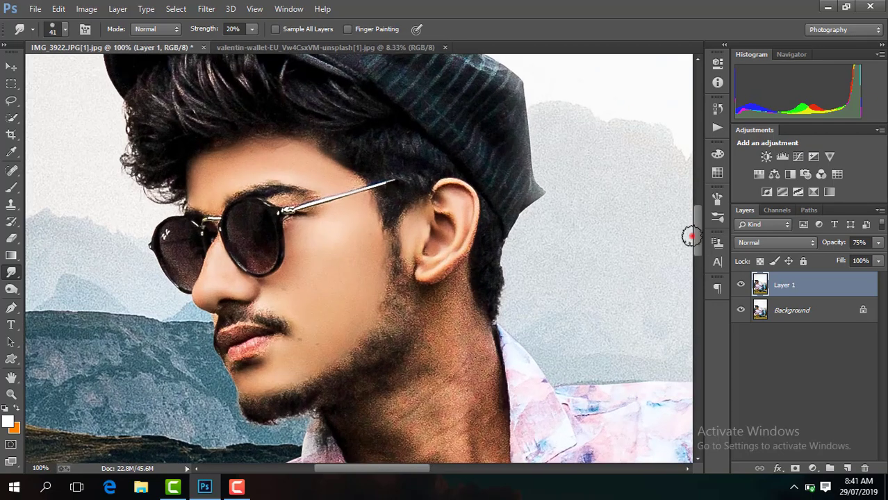
{"action": "scroll", "coordinate": [690, 237], "scroll_direction": "down", "scroll_amount": 3}
{"action": "key", "text": "ctrl+plus"}
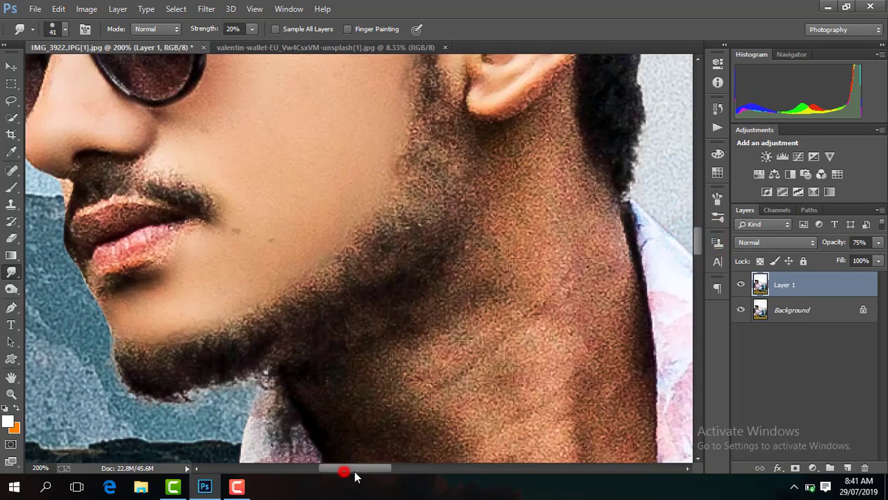
{"action": "left_click_drag", "start_coordinate": [355, 476], "coordinate": [369, 477]}
{"action": "left_click", "coordinate": [64, 29]}
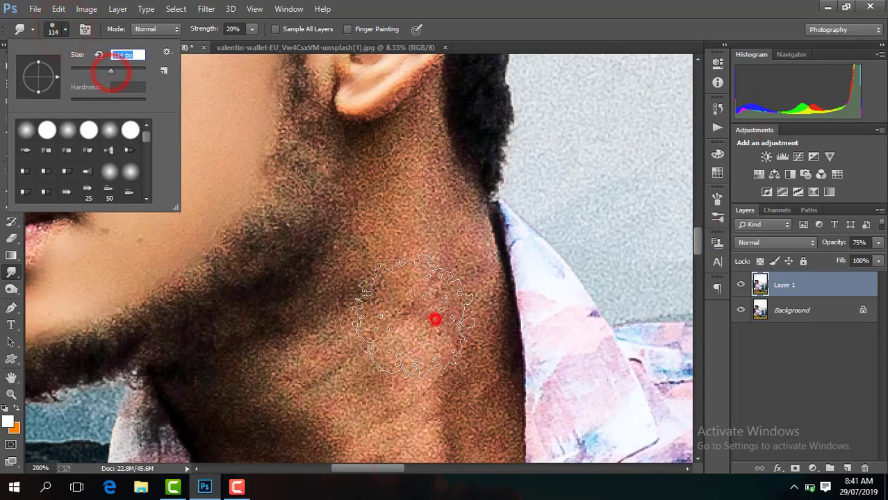
Smudge the neck skin below the jaw with a 114 px brush.
{"action": "left_click", "coordinate": [434, 317]}
{"action": "mouse_move", "coordinate": [436, 317]}
{"action": "left_mouse_down"}
{"action": "mouse_move", "coordinate": [417, 168]}
{"action": "mouse_move", "coordinate": [431, 340]}
{"action": "mouse_move", "coordinate": [417, 298]}
{"action": "mouse_move", "coordinate": [361, 338]}
{"action": "mouse_move", "coordinate": [432, 357]}
{"action": "mouse_move", "coordinate": [346, 402]}
{"action": "left_mouse_up"}
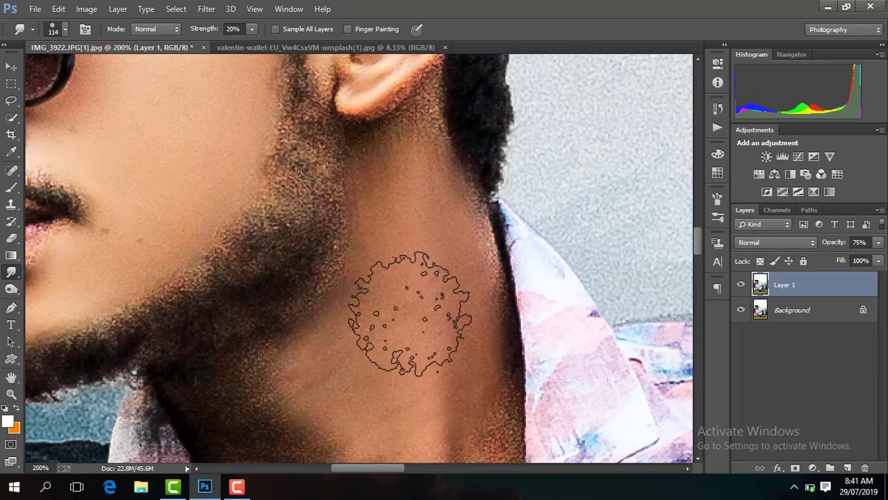
{"action": "left_click_drag", "start_coordinate": [696, 239], "coordinate": [696, 245]}
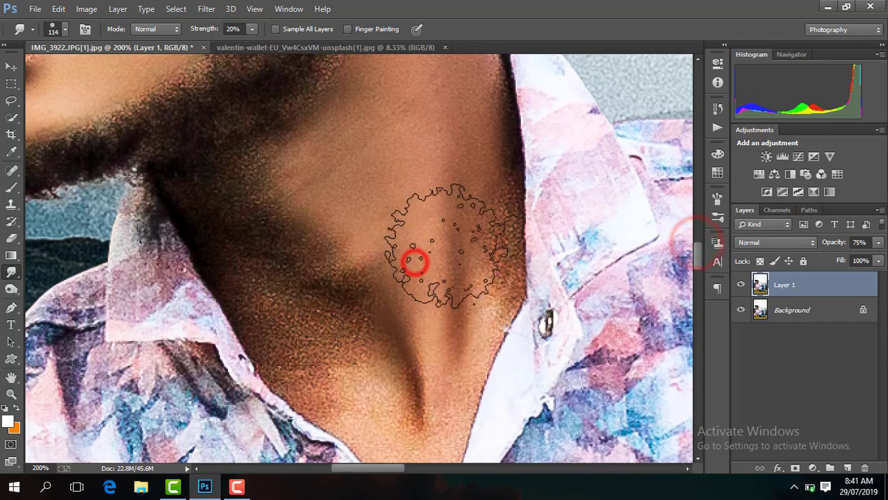
{"action": "mouse_move", "coordinate": [417, 258]}
{"action": "left_mouse_down"}
{"action": "mouse_move", "coordinate": [416, 278]}
{"action": "mouse_move", "coordinate": [323, 335]}
{"action": "mouse_move", "coordinate": [293, 262]}
{"action": "mouse_move", "coordinate": [317, 357]}
{"action": "mouse_move", "coordinate": [407, 297]}
{"action": "mouse_move", "coordinate": [301, 227]}
{"action": "left_mouse_up"}
Zoom to 100% on the neck and reduce the Smudge brush to 61 px.
{"action": "key", "text": "ctrl+0"}
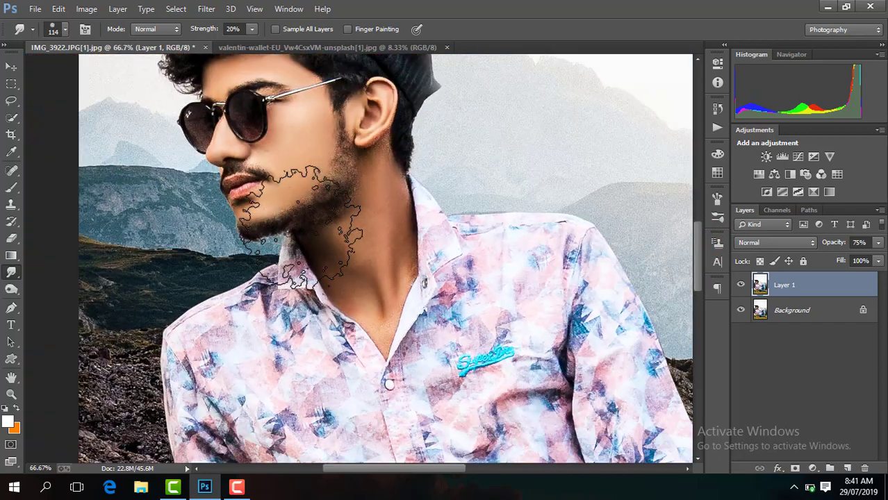
{"action": "key", "text": "ctrl+1"}
{"action": "left_click", "coordinate": [65, 28]}
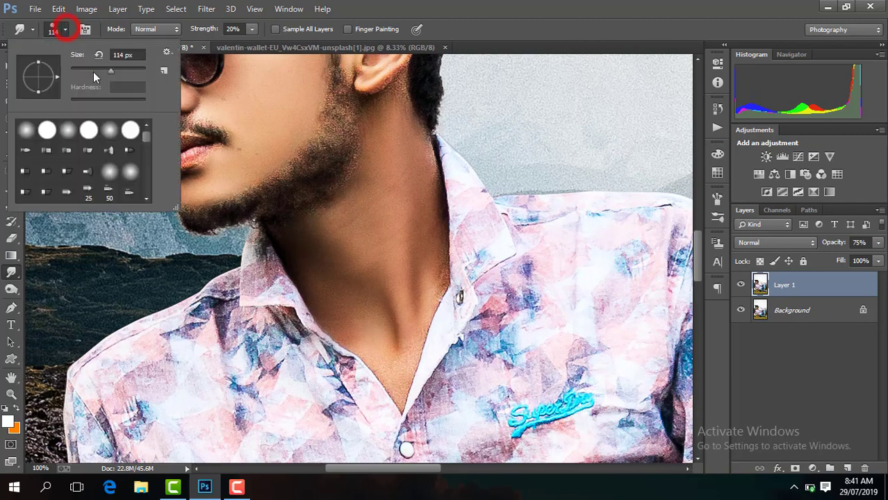
{"action": "left_click", "coordinate": [391, 310]}
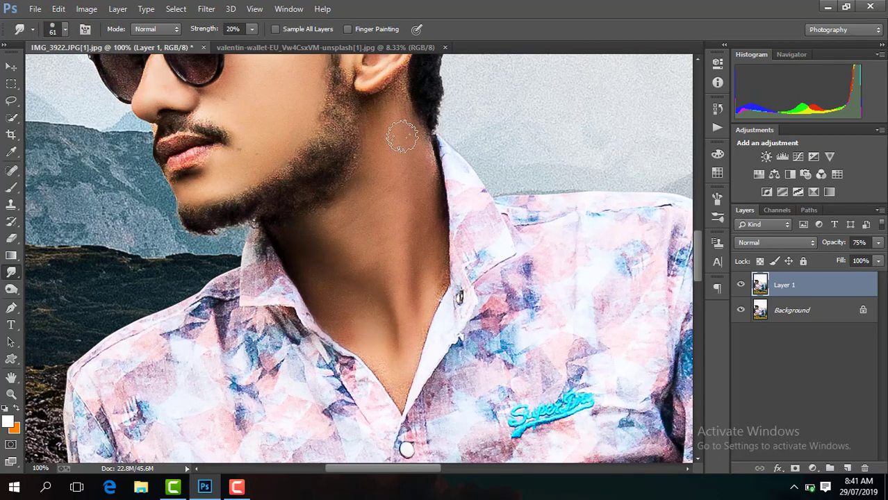